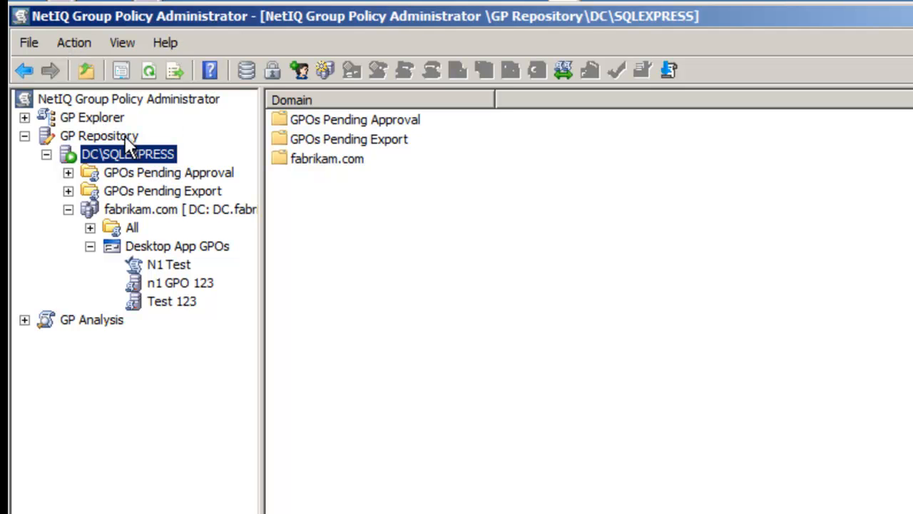
Check in the DC\SQLEXPRESS repository's customization options that third-party GP extensions are enabled in the GP Repository.
right_click(144, 153)
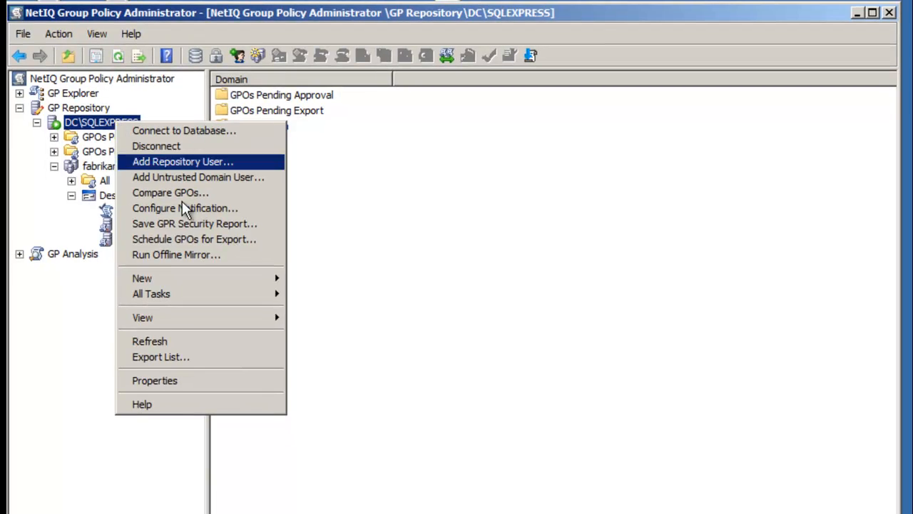
click(223, 380)
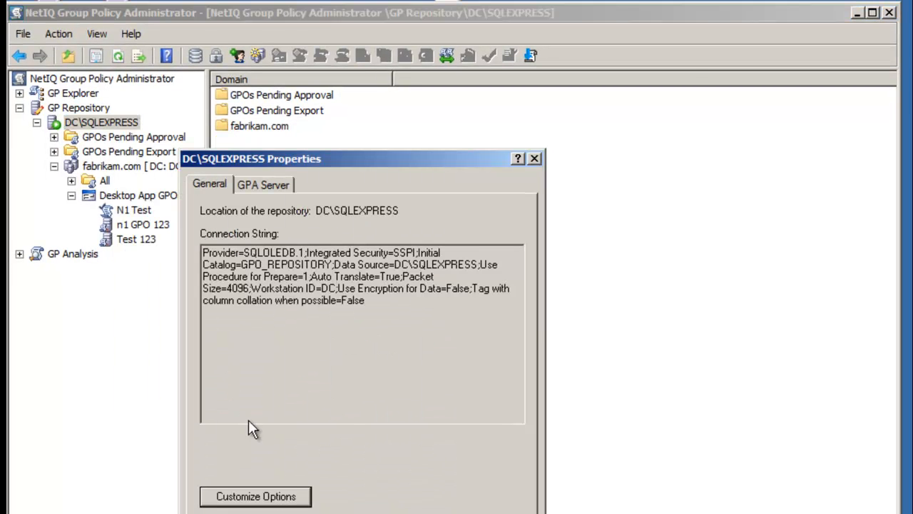
click(261, 499)
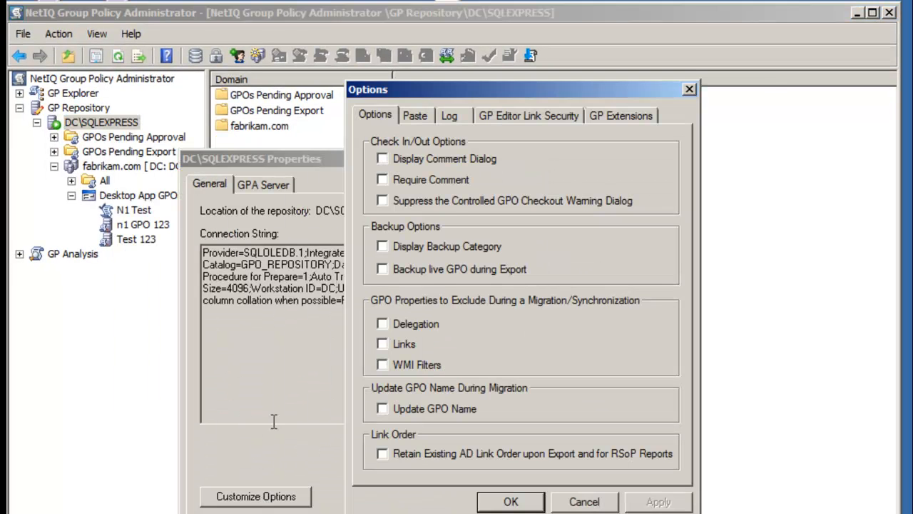
click(642, 124)
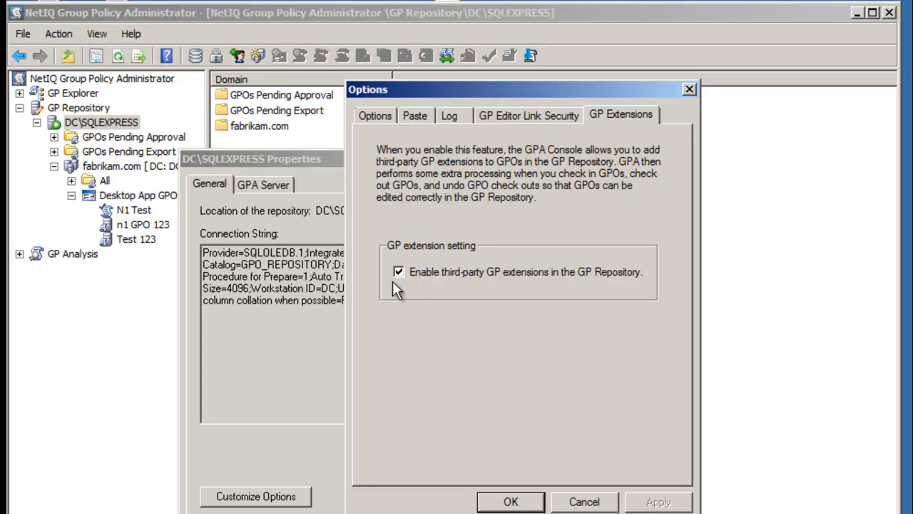
click(522, 501)
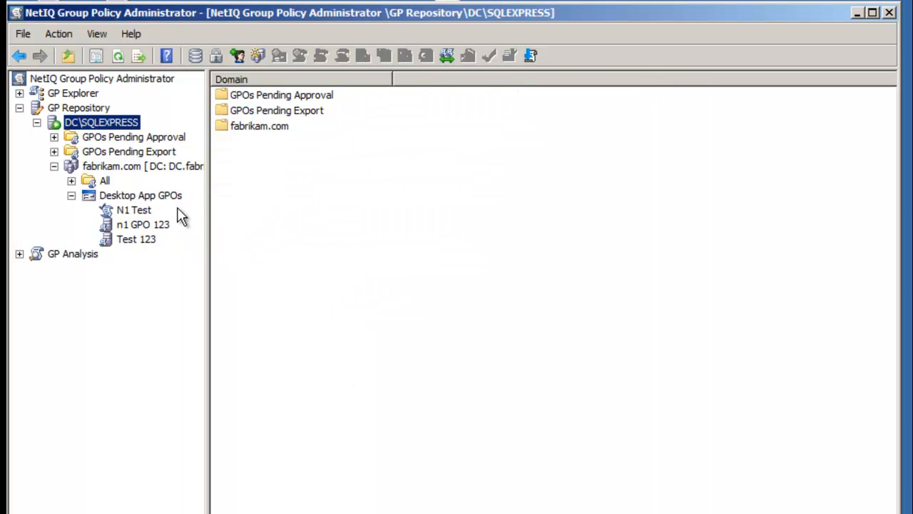
Create a new GPO named "NetIQ GPA / PP 1" in the Desktop App GPOs category of fabrikam.com.
right_click(157, 196)
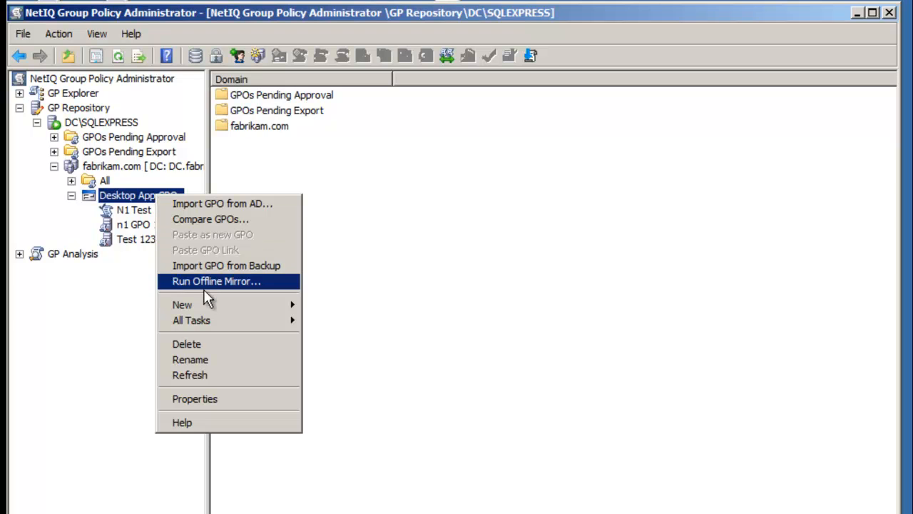
mouse_move(208, 303)
click(344, 323)
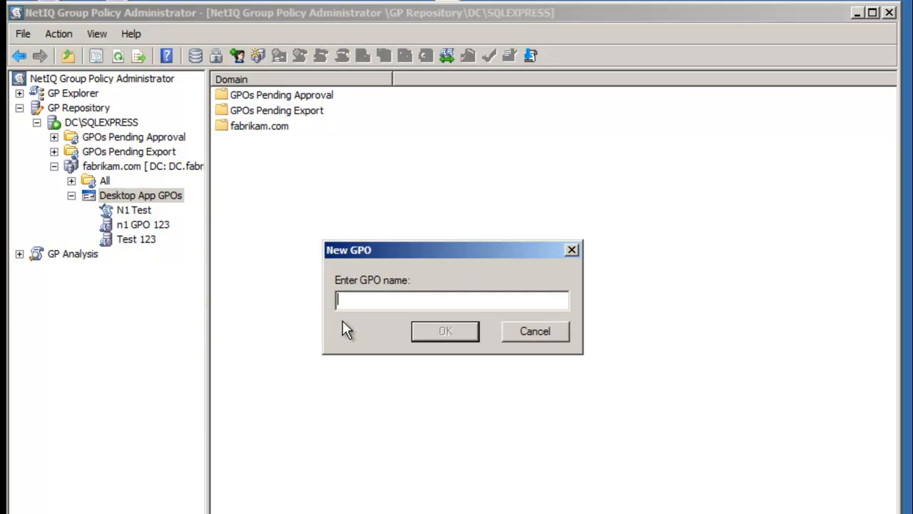
drag(416, 253, 296, 205)
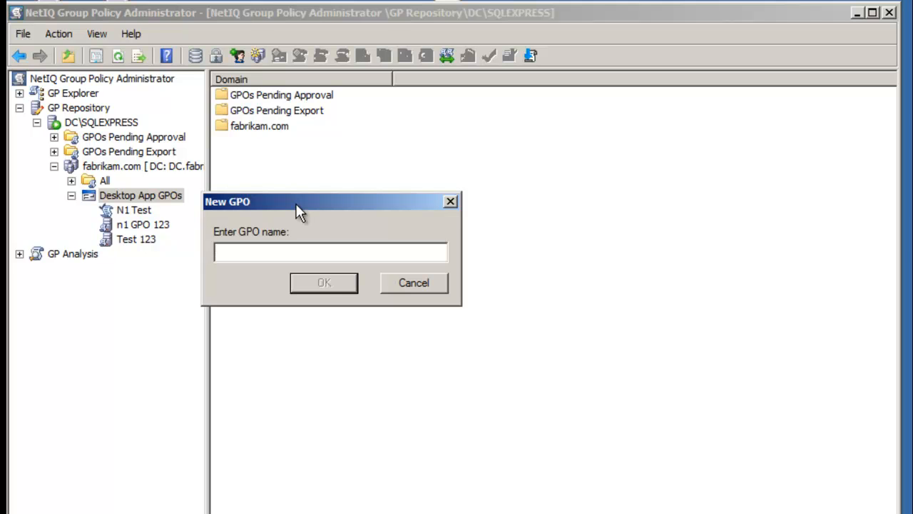
text(NetIQ GPA / PP 1)
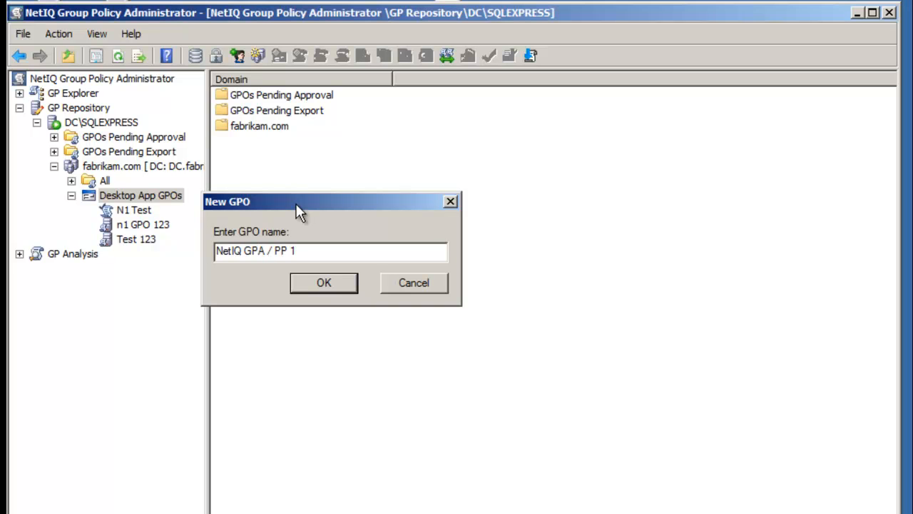
click(294, 277)
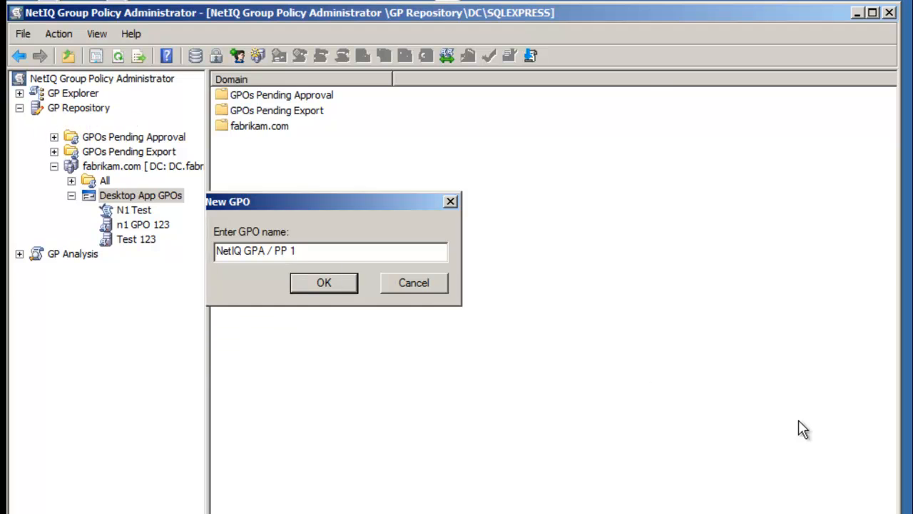
Check out the NetIQ GPA / PP 1 GPO and open it for editing.
right_click(169, 261)
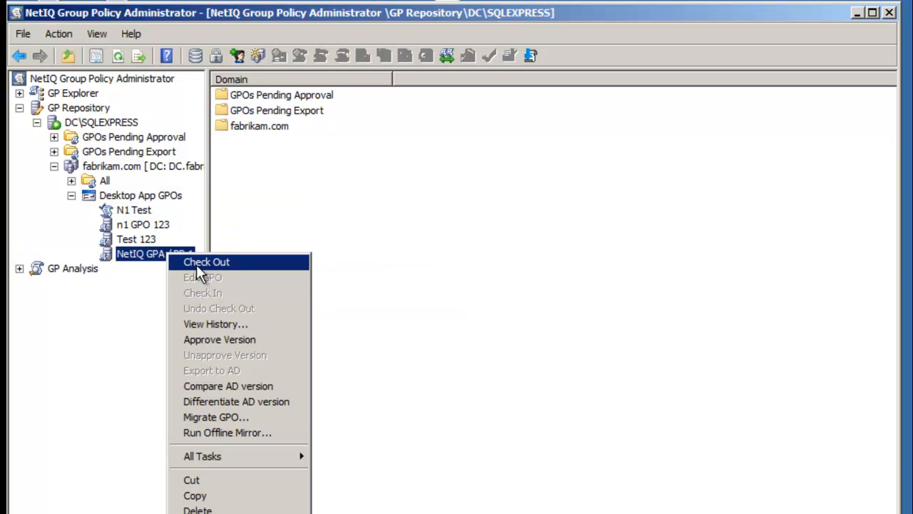
click(197, 266)
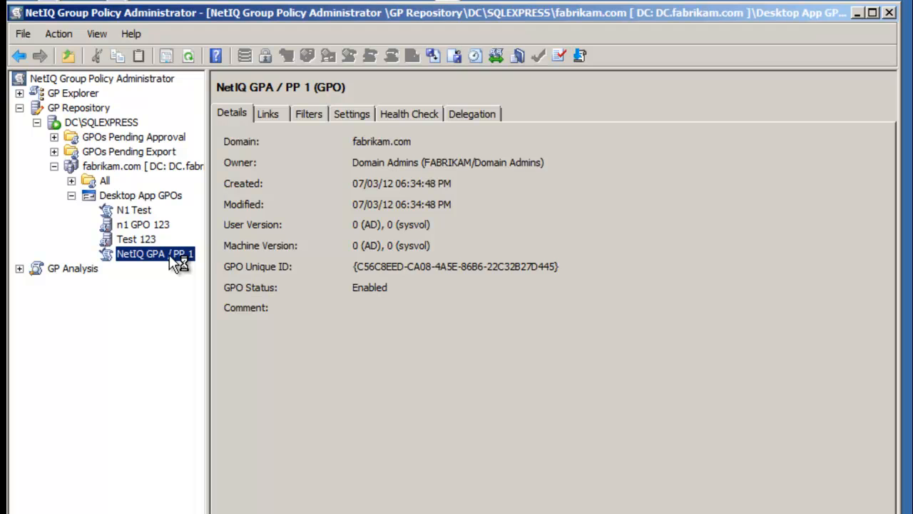
right_click(170, 256)
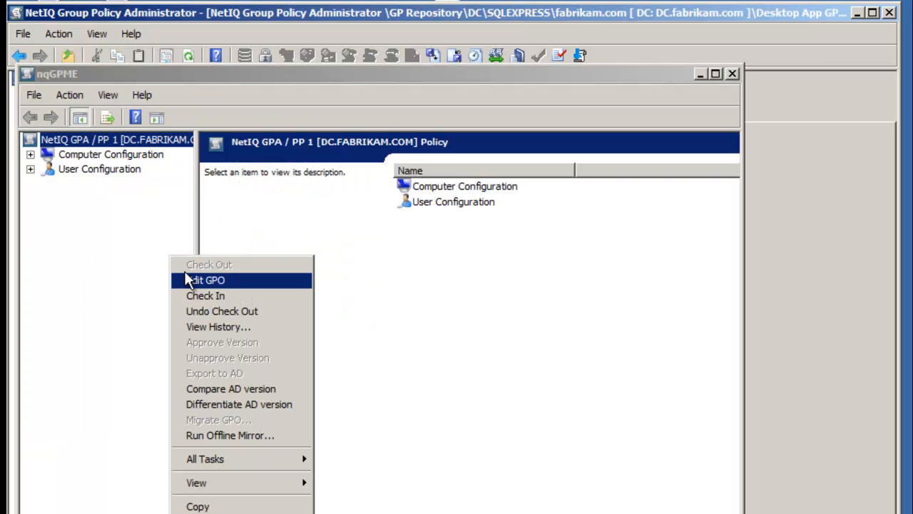
click(92, 204)
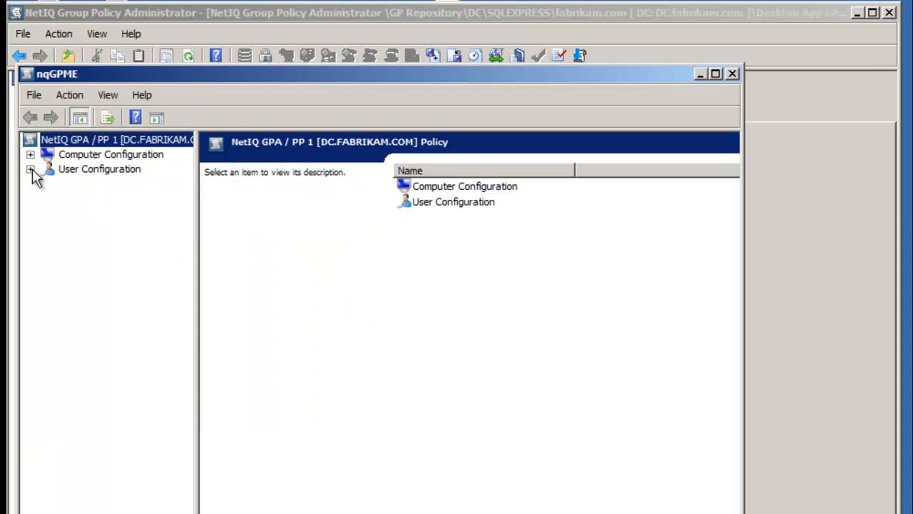
Add a PolicyPak for Mozilla Firefox application entry to the PolicyPak applications under User Configuration.
click(30, 169)
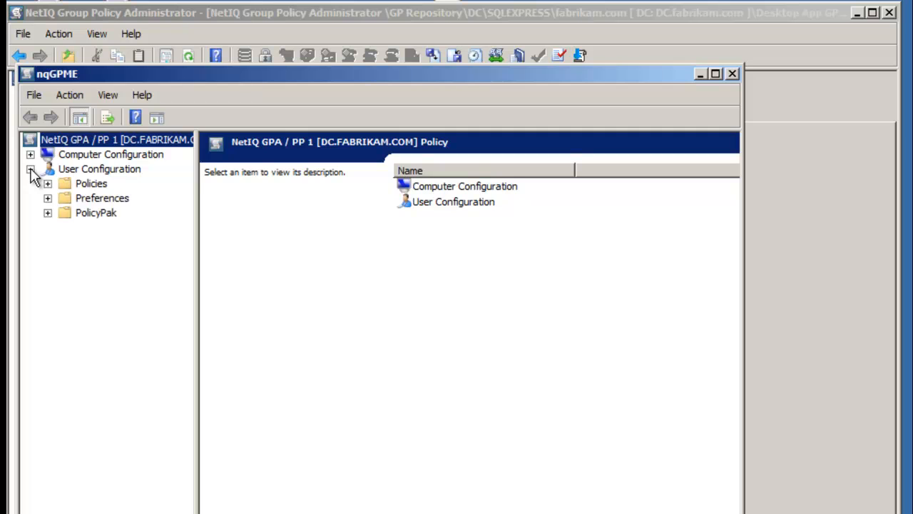
click(47, 213)
click(121, 228)
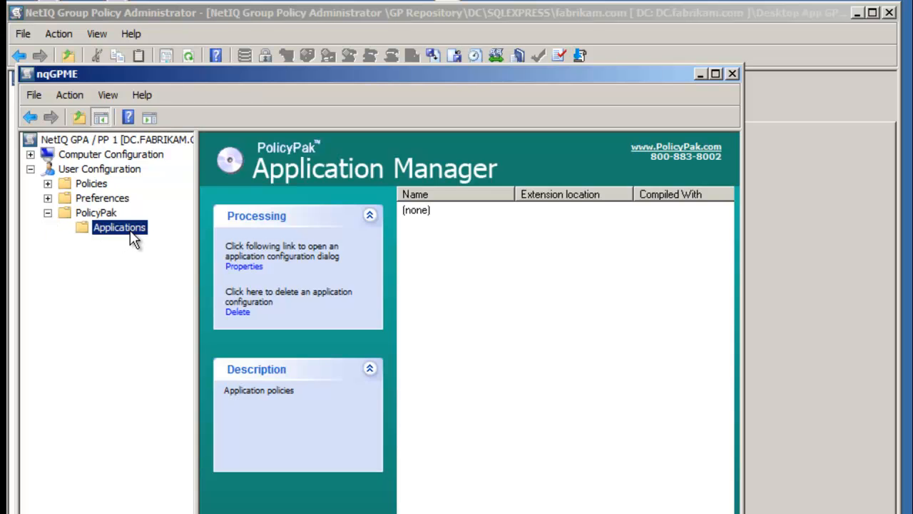
right_click(130, 232)
mouse_move(171, 239)
mouse_move(226, 242)
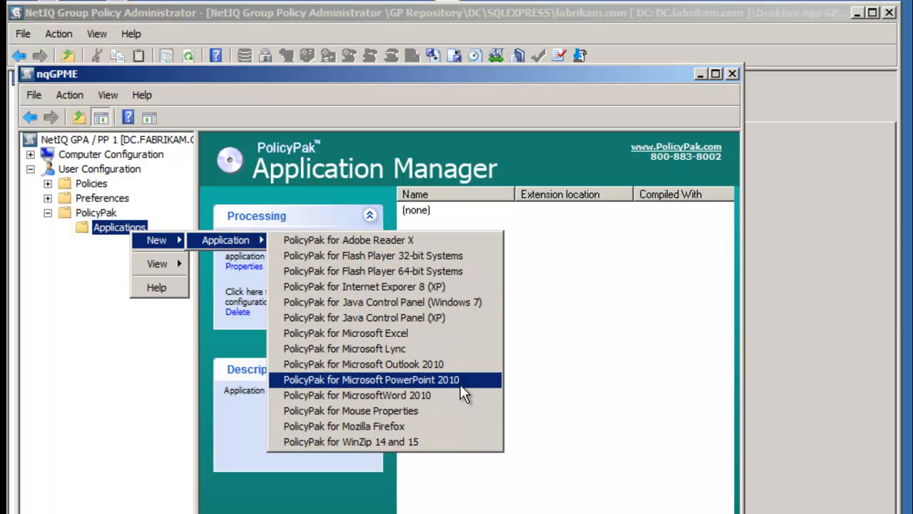
click(467, 426)
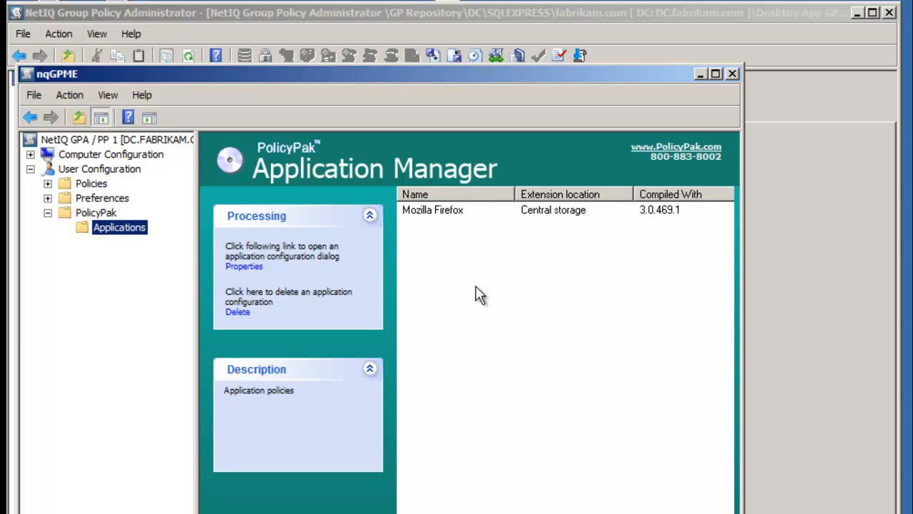
double_click(436, 214)
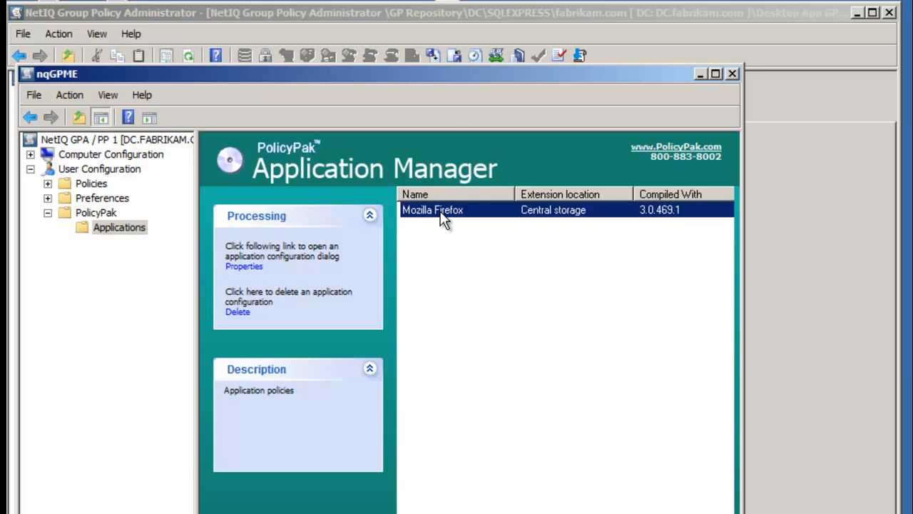
drag(237, 92, 286, 93)
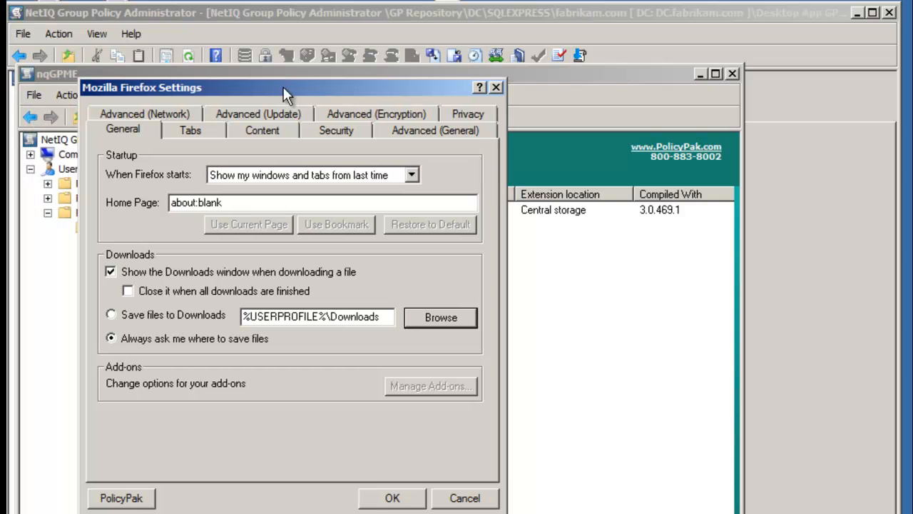
double_click(287, 203)
text(www.web1.com)
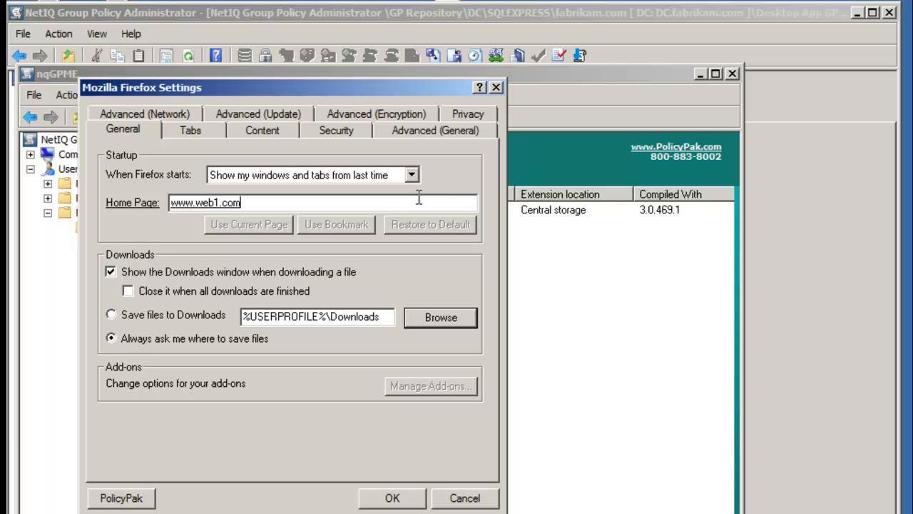
click(393, 499)
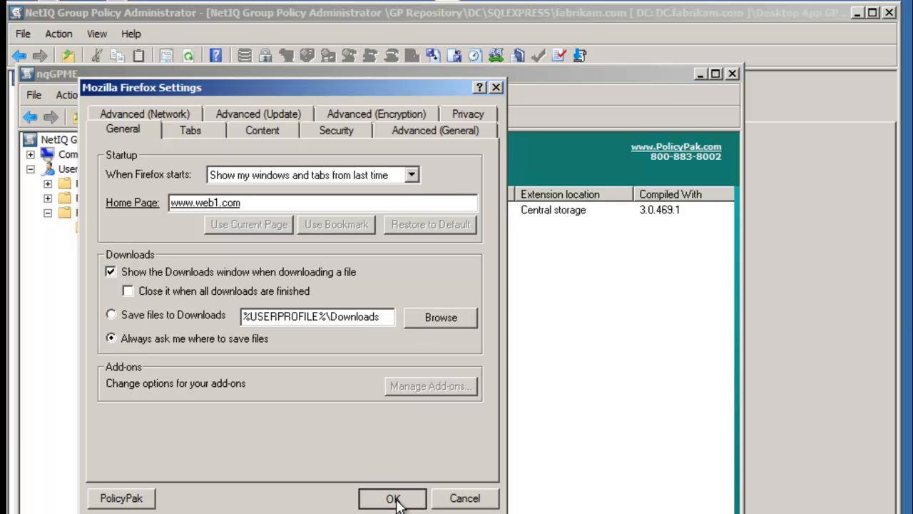
click(733, 74)
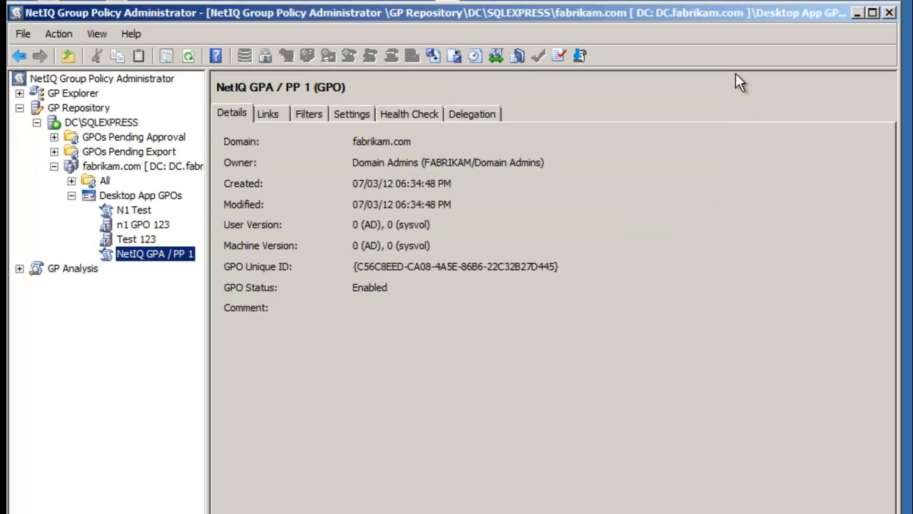
Check in the NetIQ GPA / PP 1 GPO and approve its version.
right_click(182, 264)
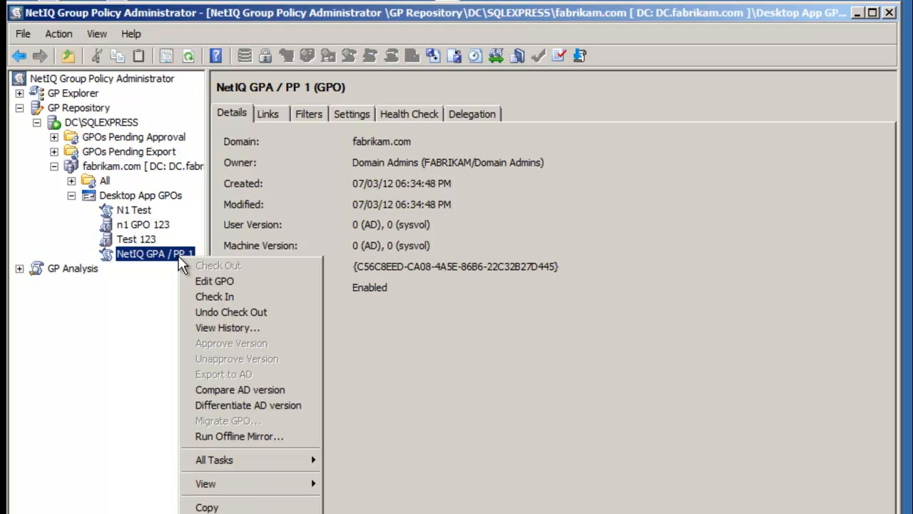
click(236, 295)
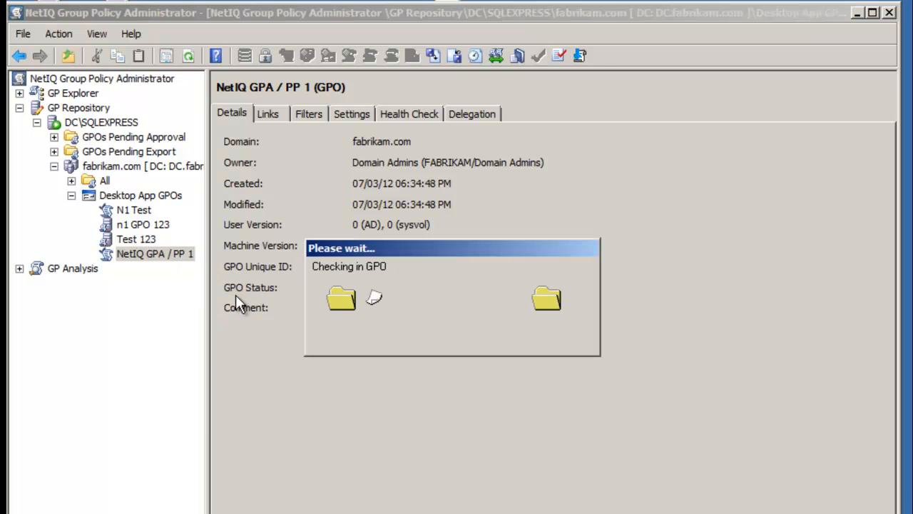
right_click(175, 258)
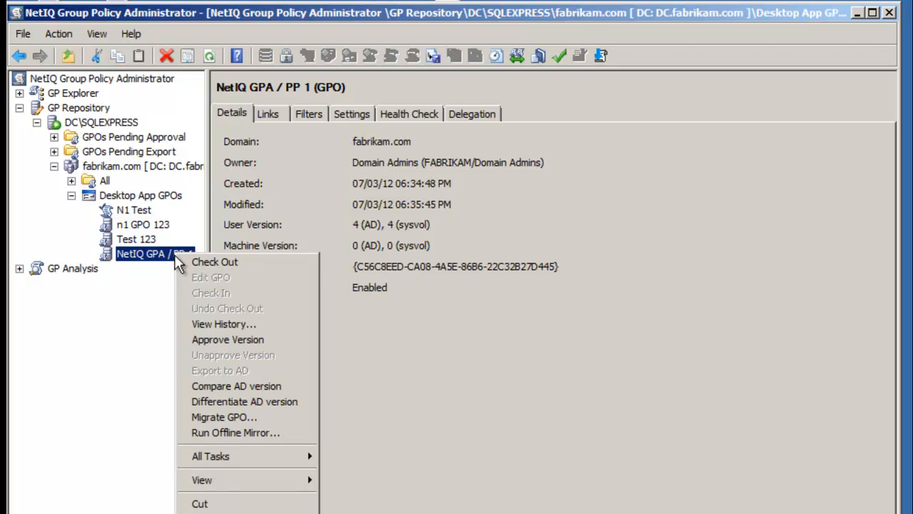
click(244, 341)
click(467, 344)
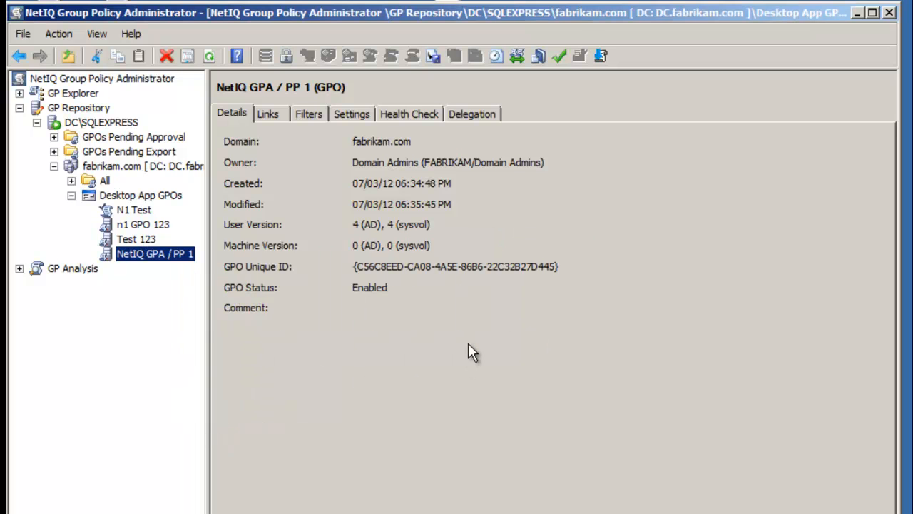
Export the approved NetIQ GPA / PP 1 GPO to AD with the comment "ready to get into AD".
right_click(172, 257)
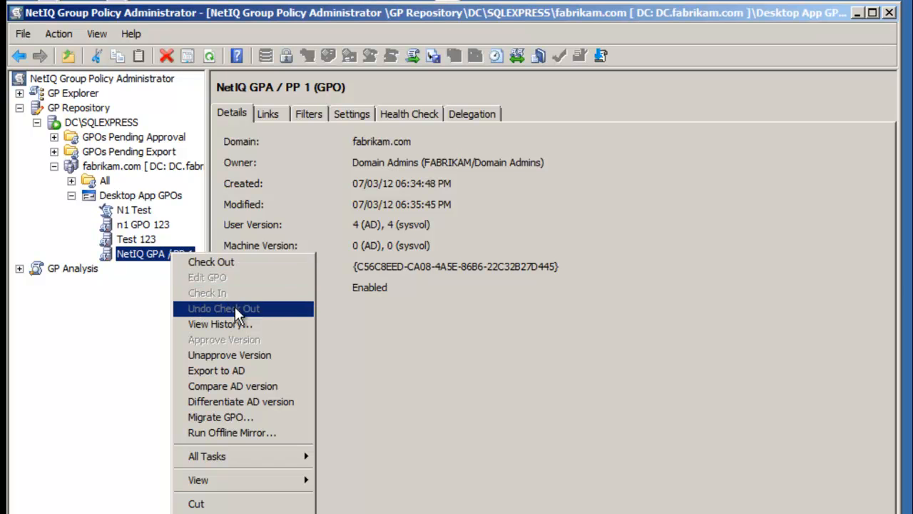
click(274, 380)
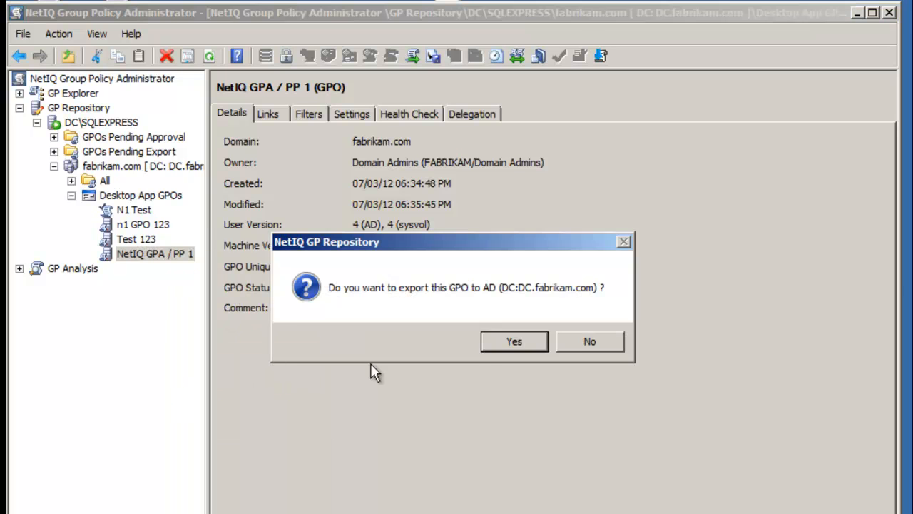
click(514, 342)
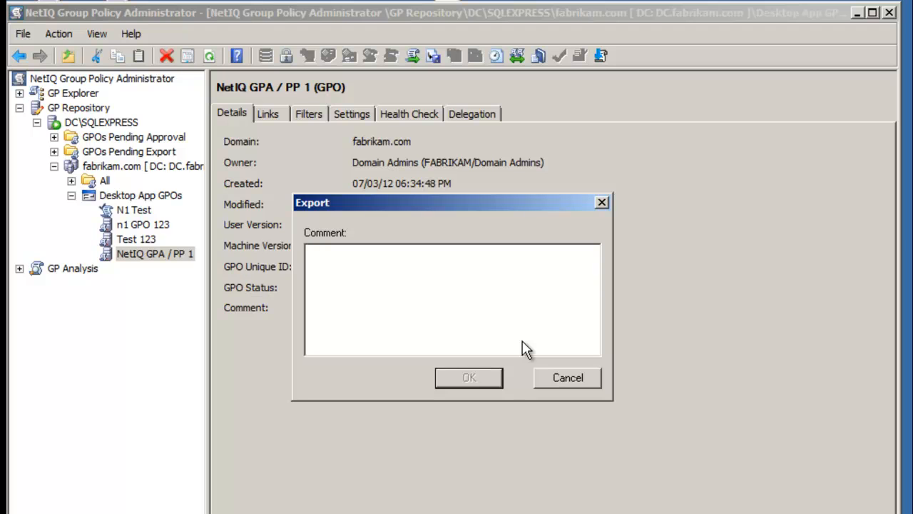
text(ready to get into AD)
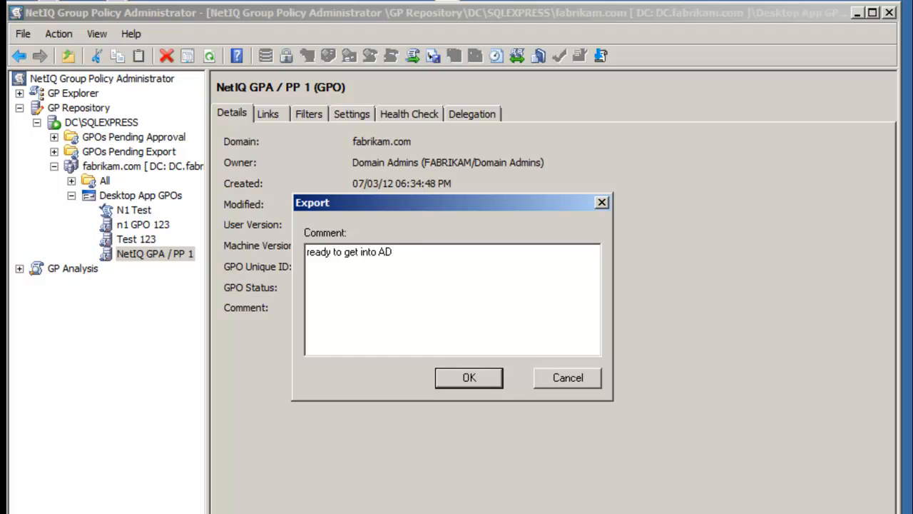
click(484, 376)
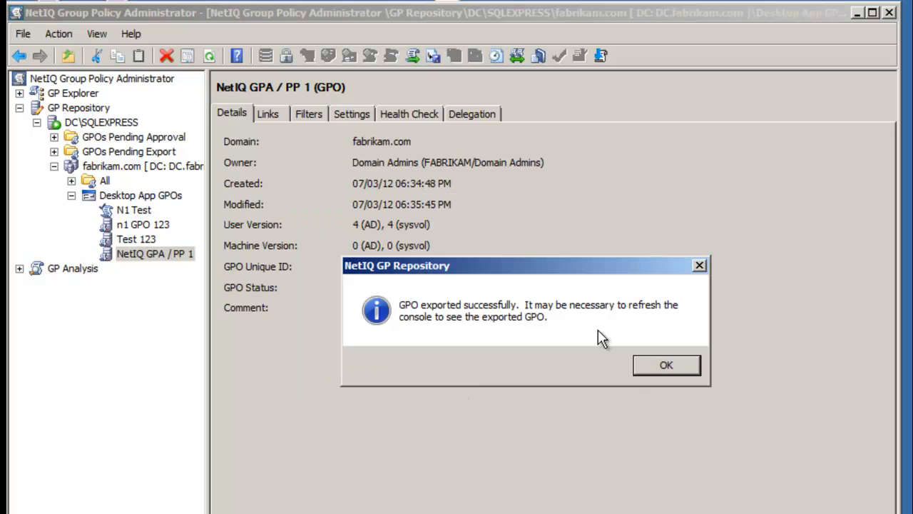
click(671, 369)
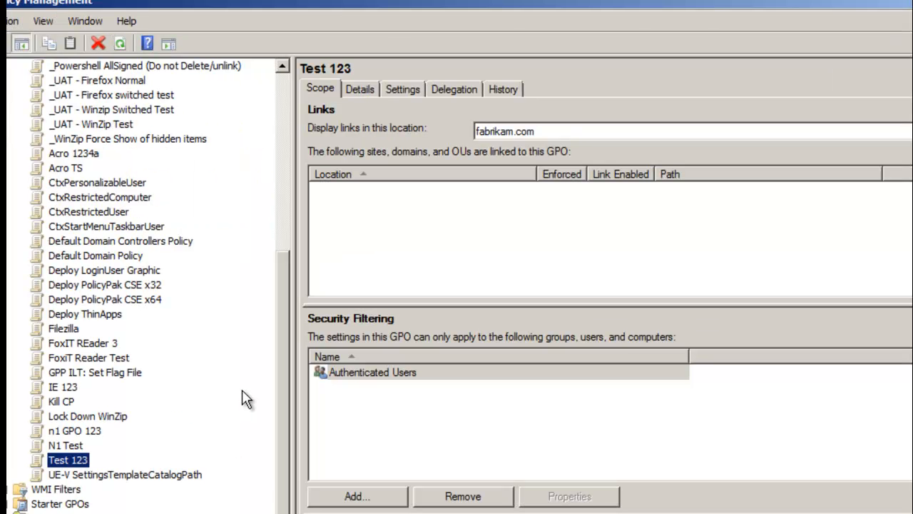
Locate the exported NetIQ GPA / PP 1 GPO among the Group Policy Objects of fabrikam.com and select it.
scroll(245, 397, up, 4)
click(85, 154)
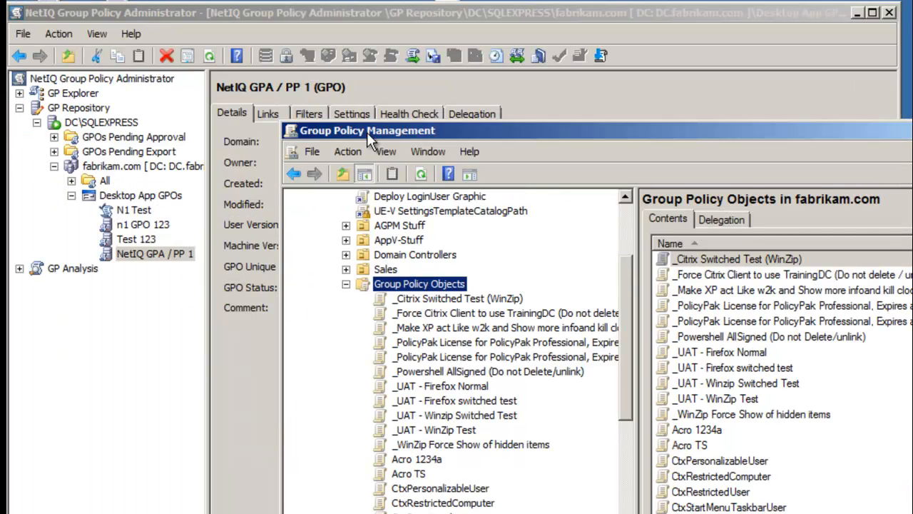
drag(368, 138, 143, 52)
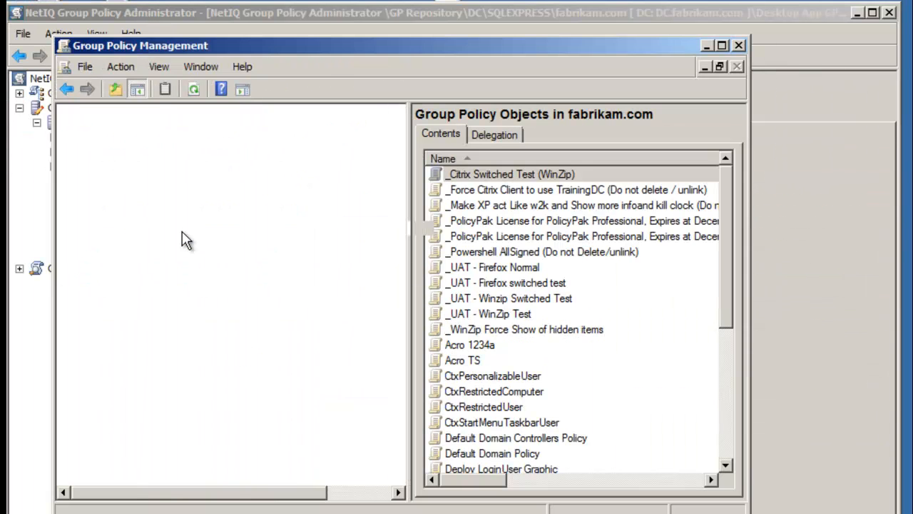
drag(402, 263, 389, 421)
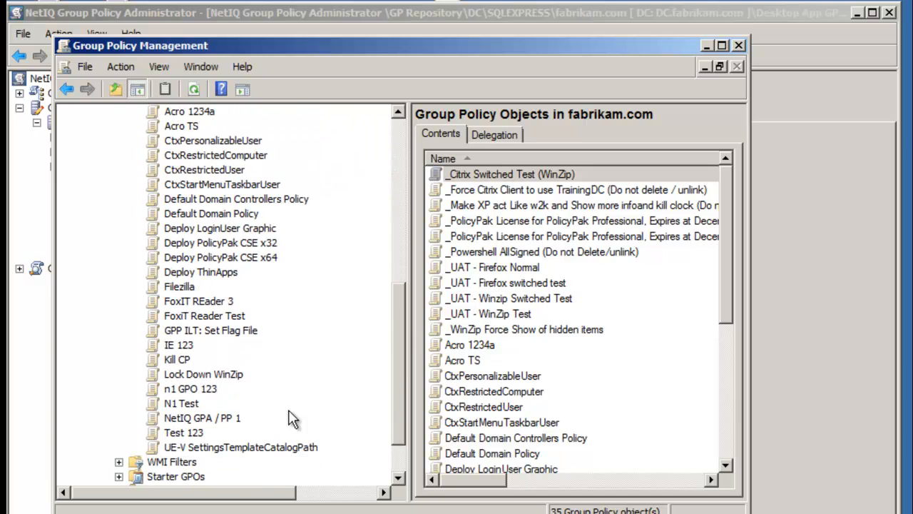
click(201, 420)
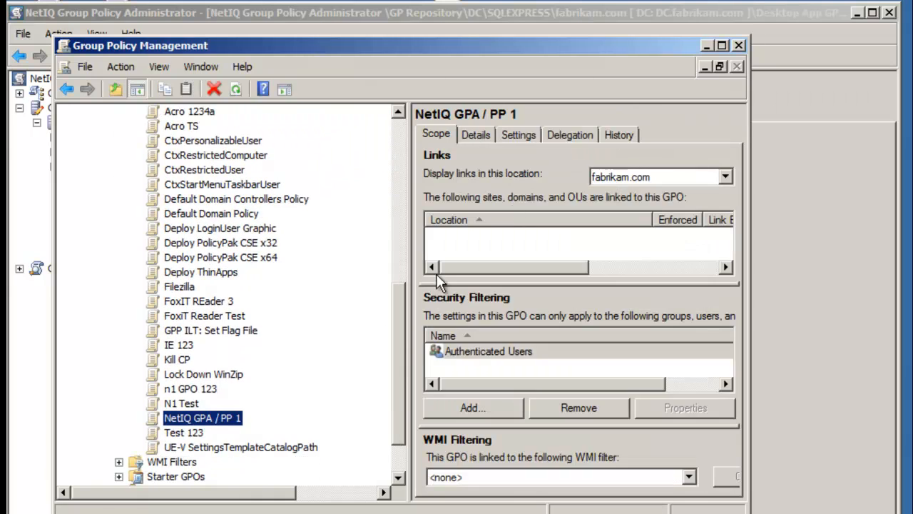
Generate the settings report of NetIQ GPA / PP 1 and expand Administrative Templates down to the Mozilla Firefox General Tab section.
click(523, 135)
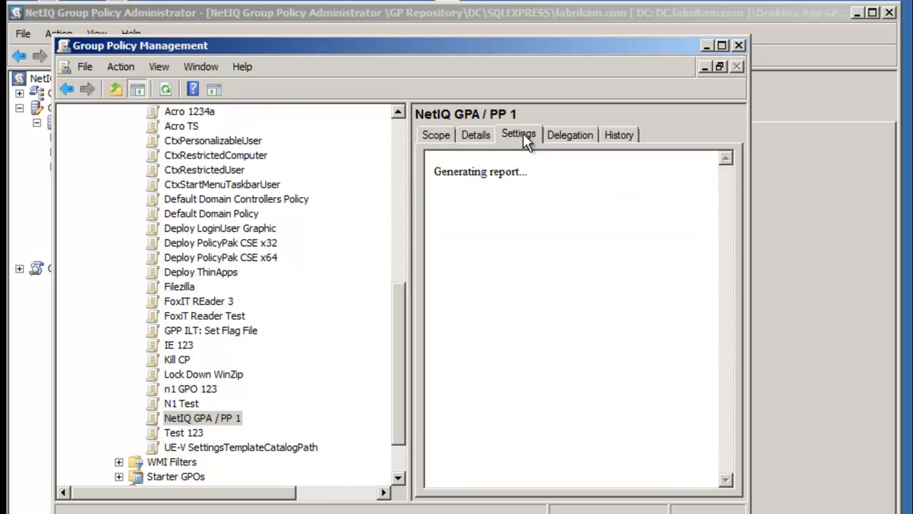
drag(749, 513, 845, 513)
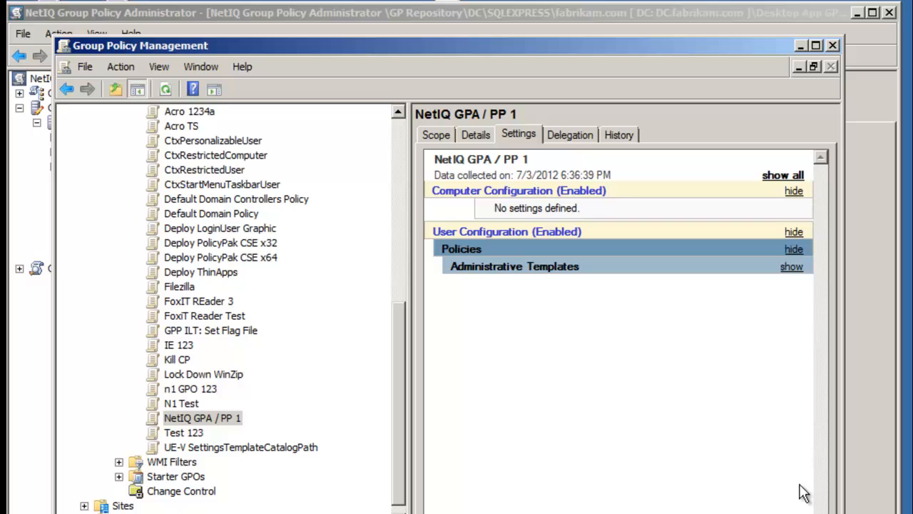
click(569, 273)
click(552, 317)
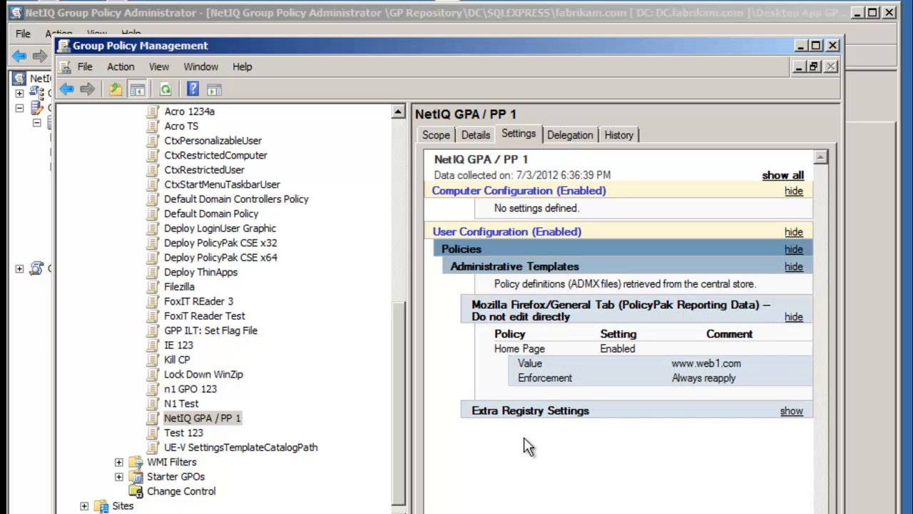
Open NetIQ GPA / PP 1 in the policy editor and show the PolicyPak applications under User Configuration.
right_click(231, 420)
click(317, 182)
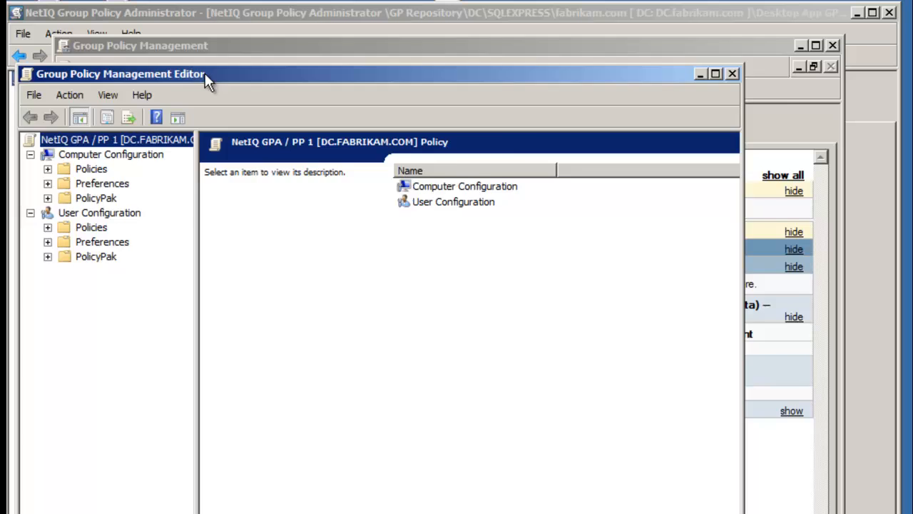
drag(205, 73, 256, 59)
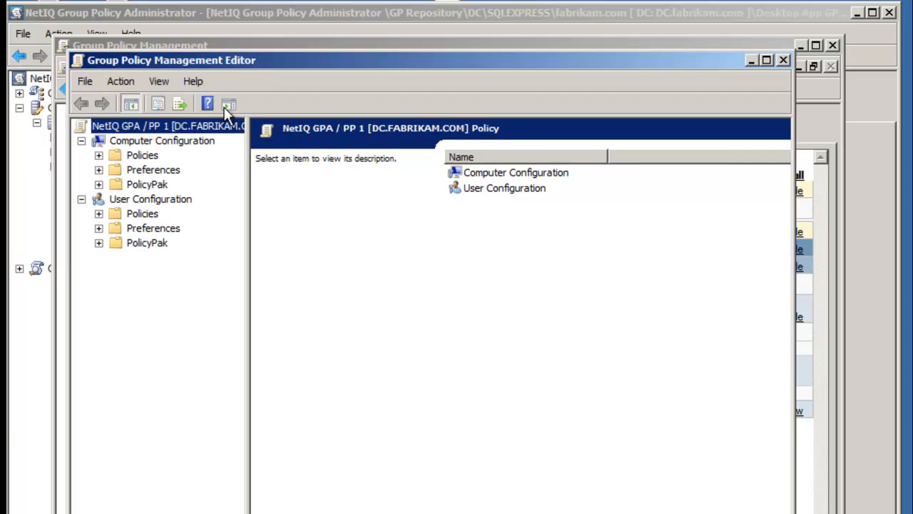
click(99, 244)
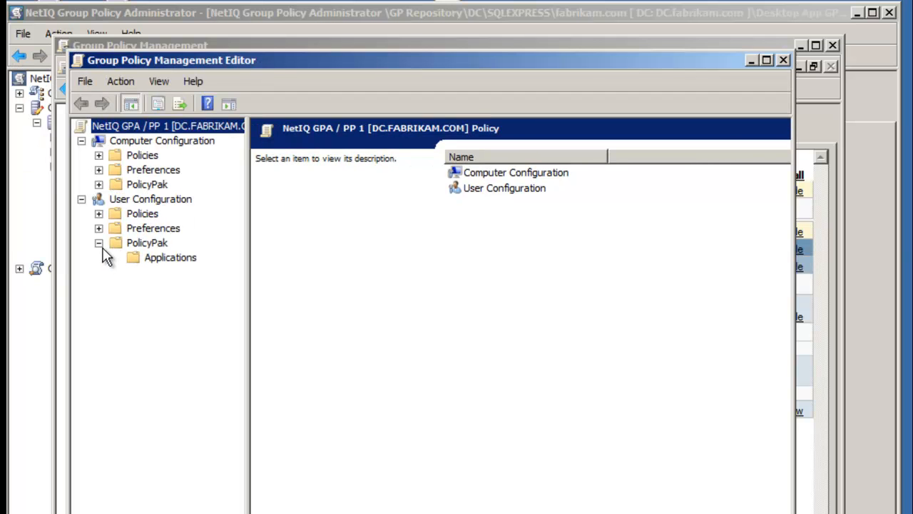
click(164, 260)
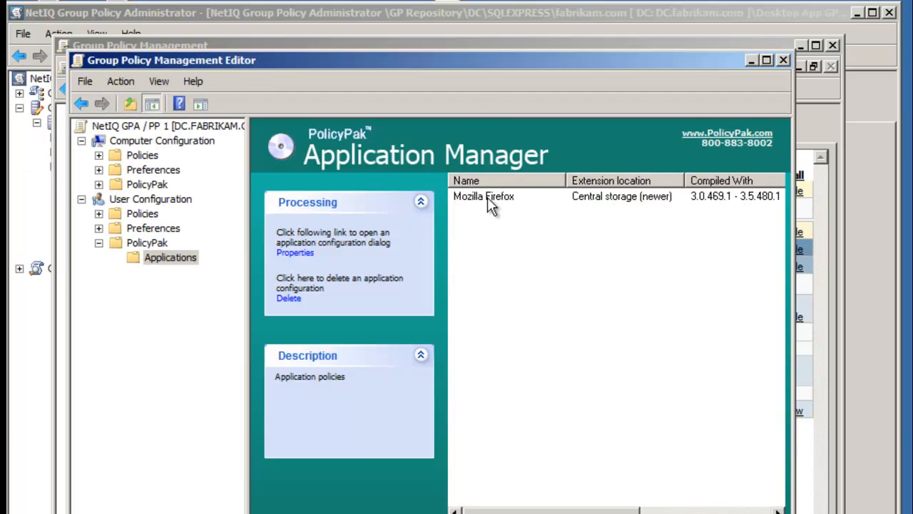
Inspect the General settings of the Mozilla Firefox entry, accept the dialog and close the policy editor.
double_click(487, 196)
drag(318, 80, 575, 109)
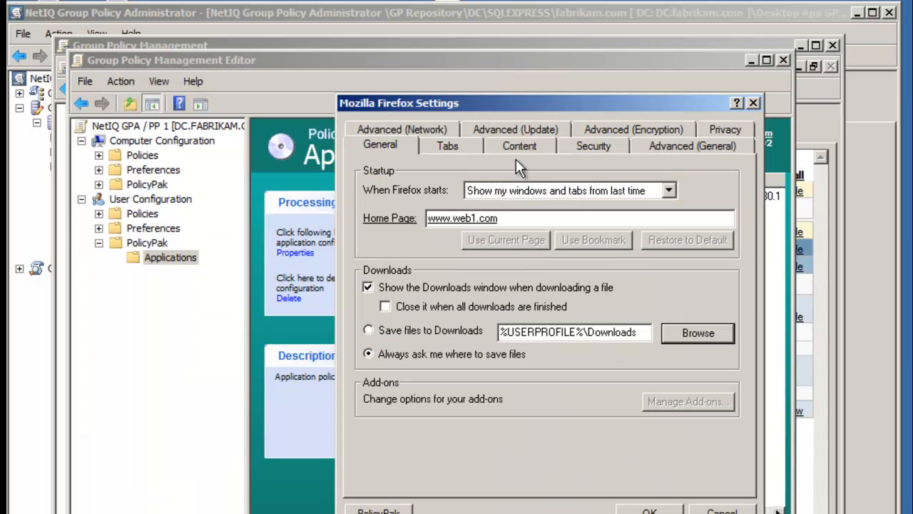
click(649, 511)
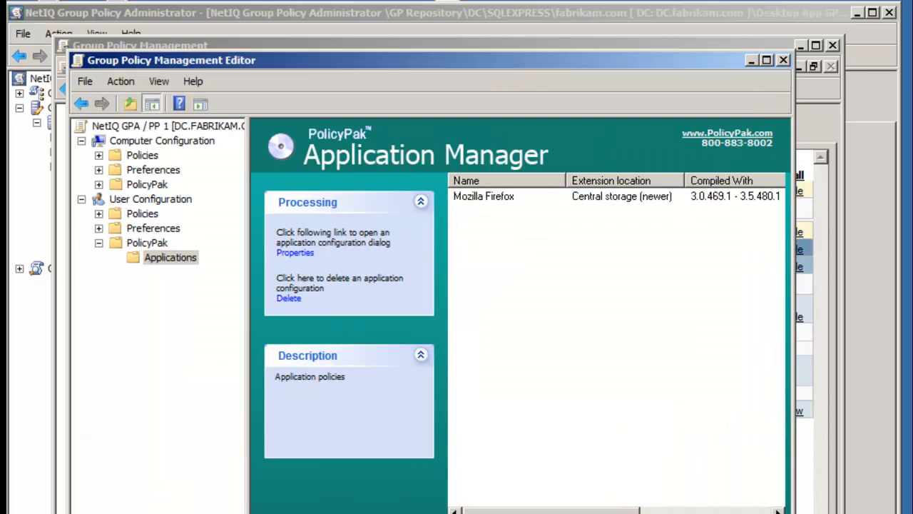
click(783, 60)
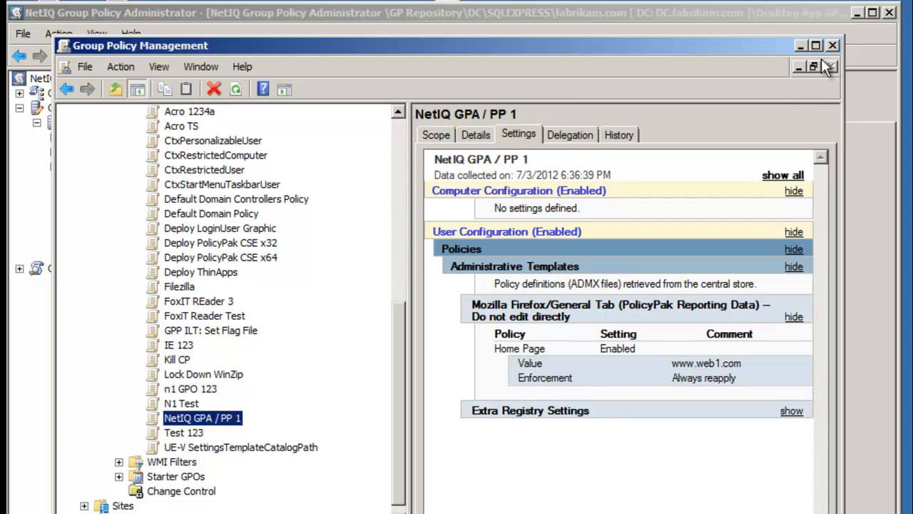
Switch to NetIQ Group Policy Administrator, check out NetIQ GPA / PP 1 and open its User Configuration PolicyPak applications for editing.
click(755, 22)
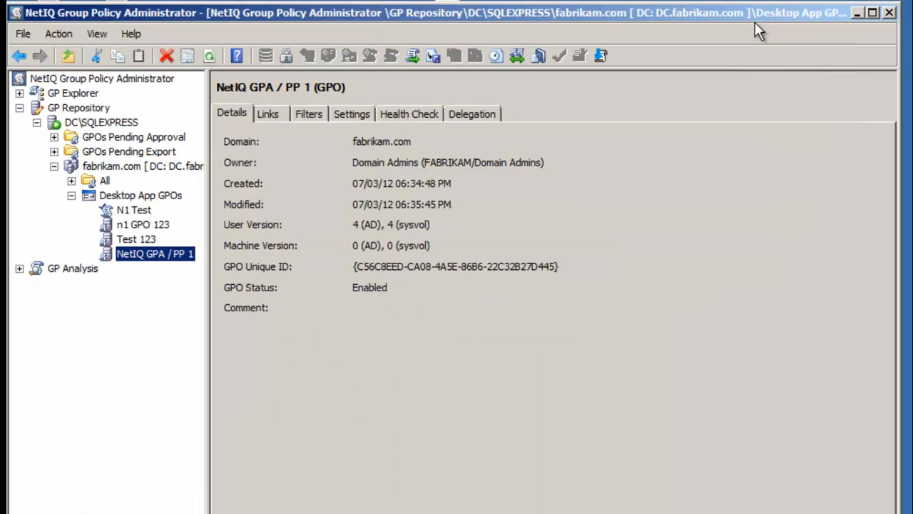
right_click(164, 252)
click(202, 262)
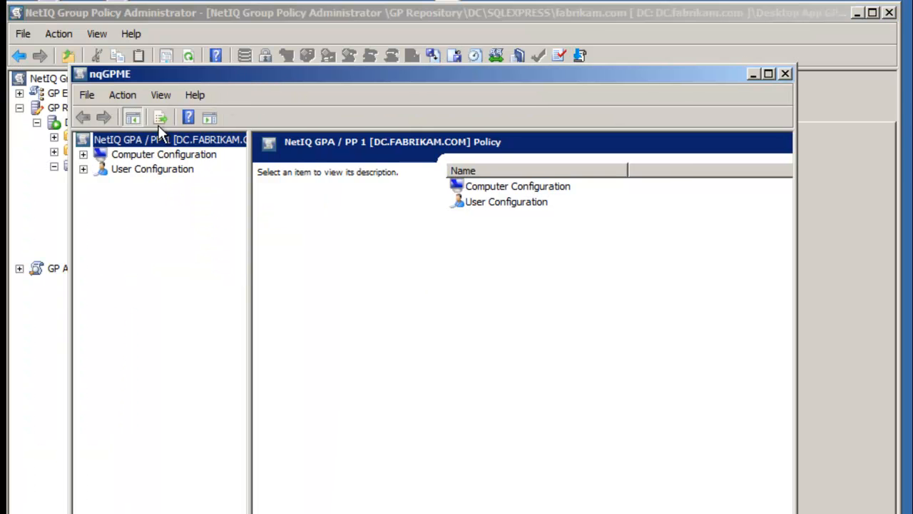
click(84, 169)
click(101, 213)
click(168, 228)
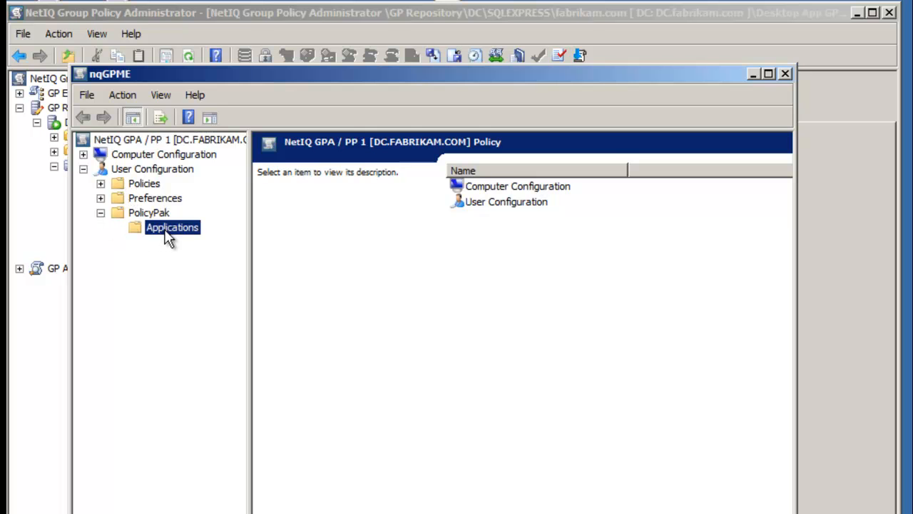
double_click(483, 211)
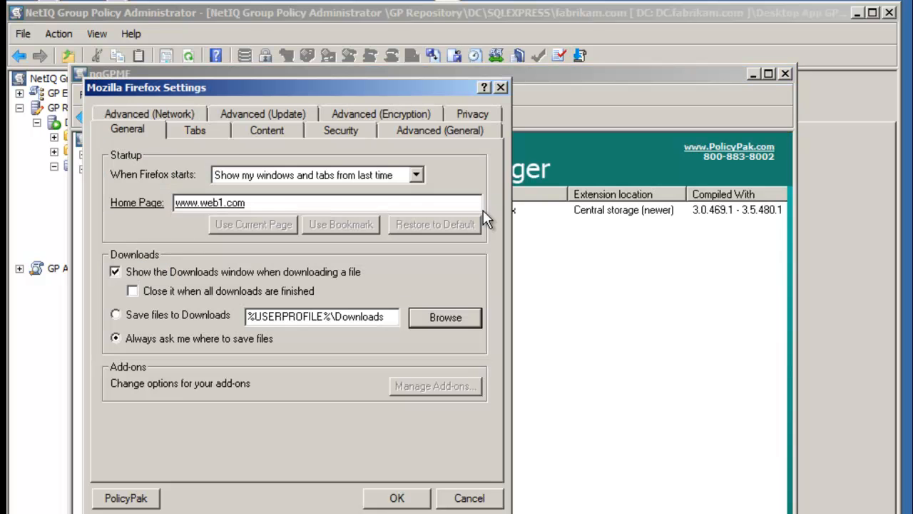
drag(272, 202, 165, 205)
text(www.web2.com)
click(445, 317)
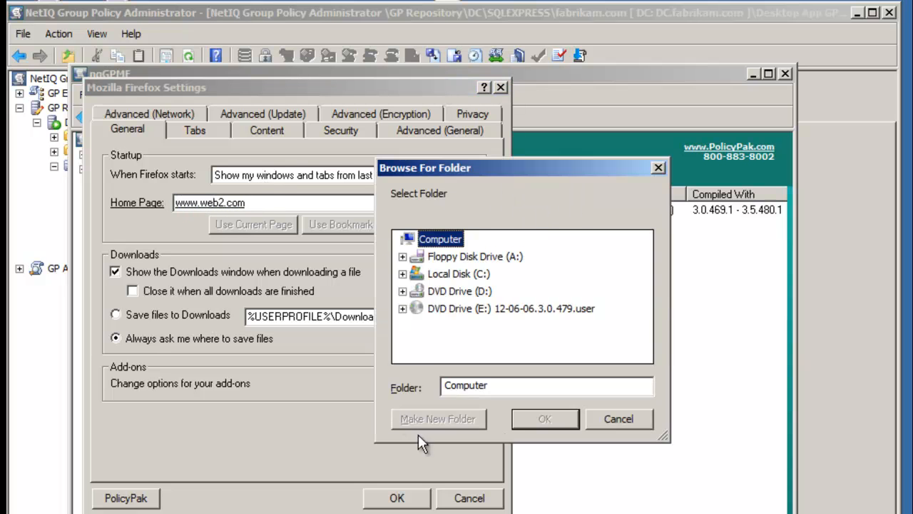
click(538, 417)
click(418, 501)
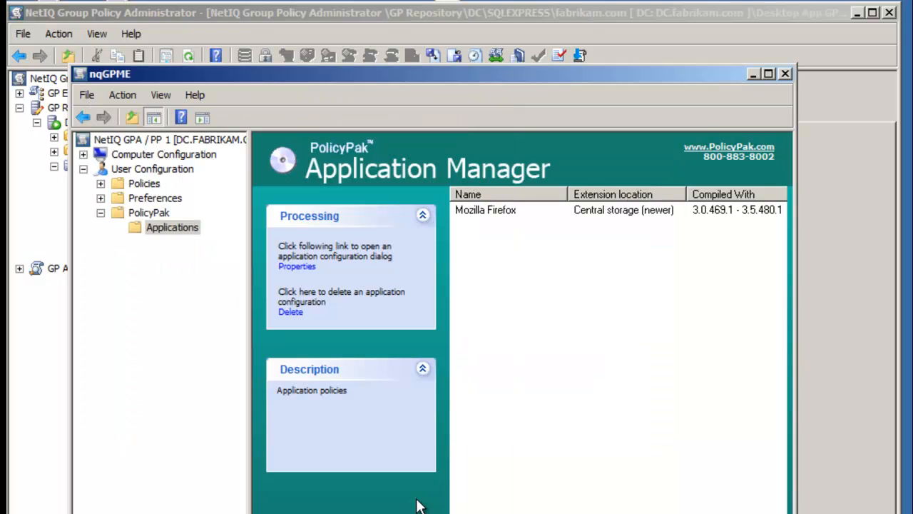
click(786, 74)
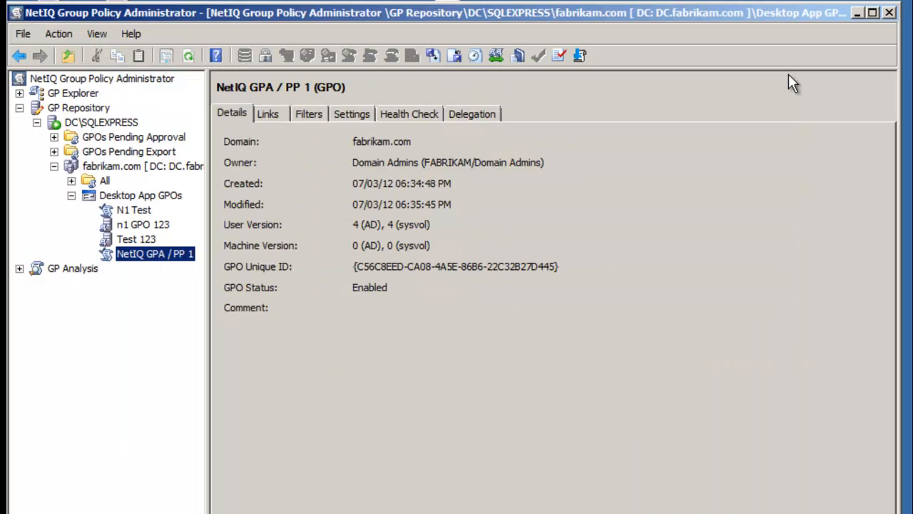
Check in the edited NetIQ GPA / PP 1 GPO and approve the version for export to AD.
right_click(174, 257)
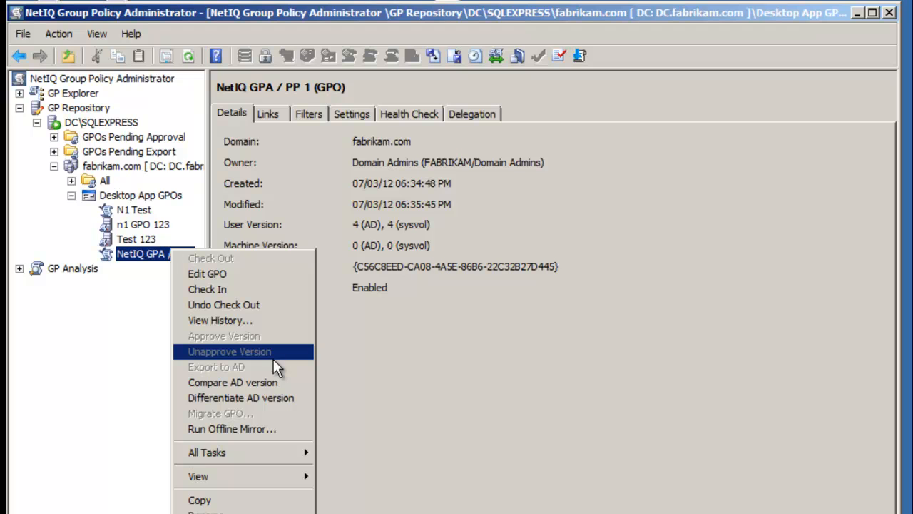
click(238, 286)
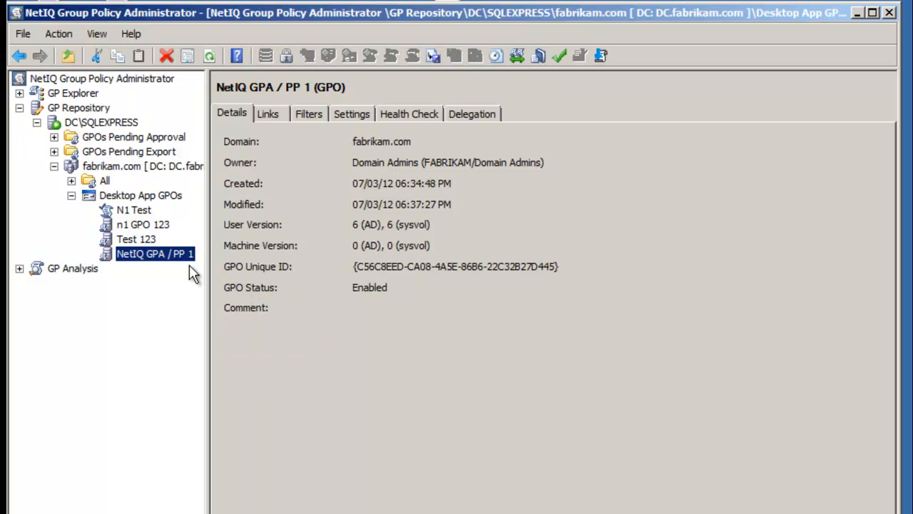
right_click(163, 255)
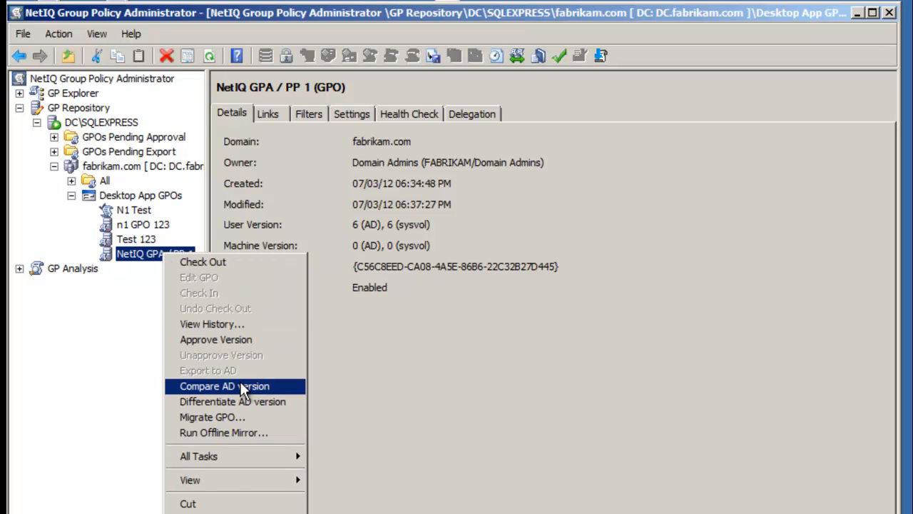
click(262, 338)
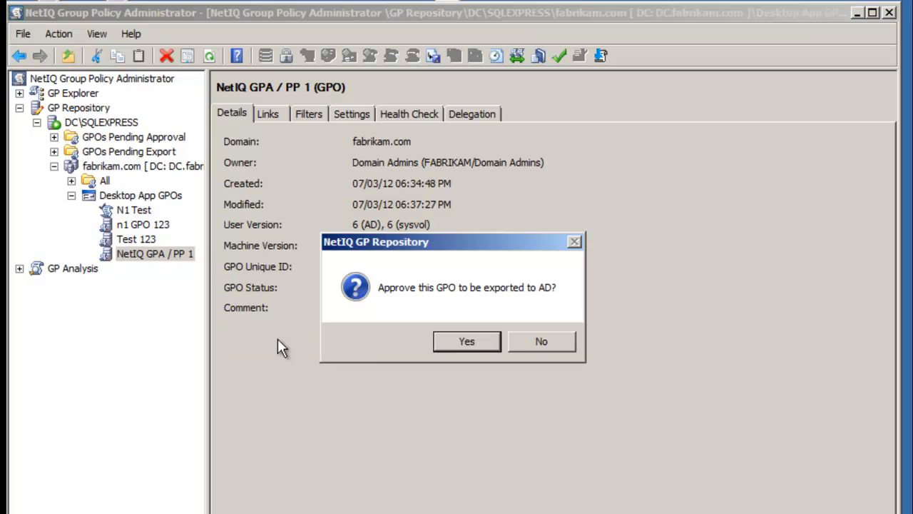
click(459, 344)
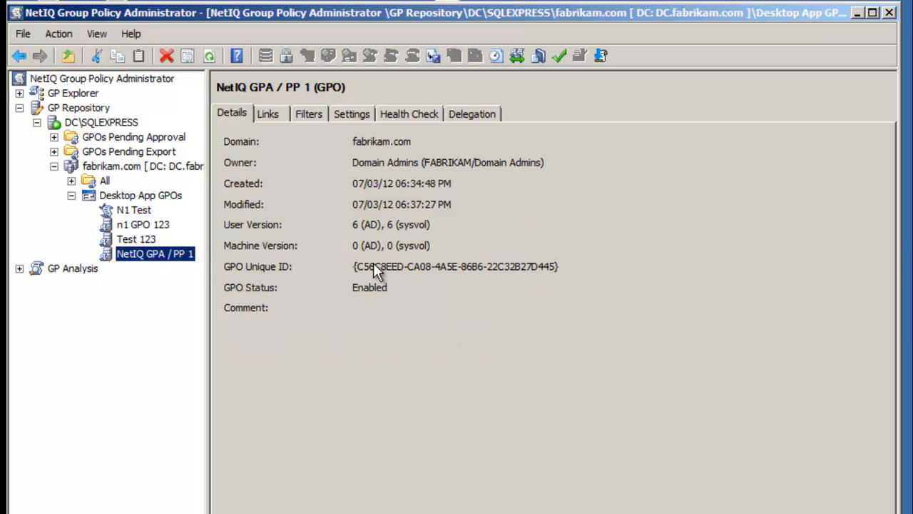
Export the updated NetIQ GPA / PP 1 GPO to AD with the comment "Updated Web1 to Web2".
right_click(163, 254)
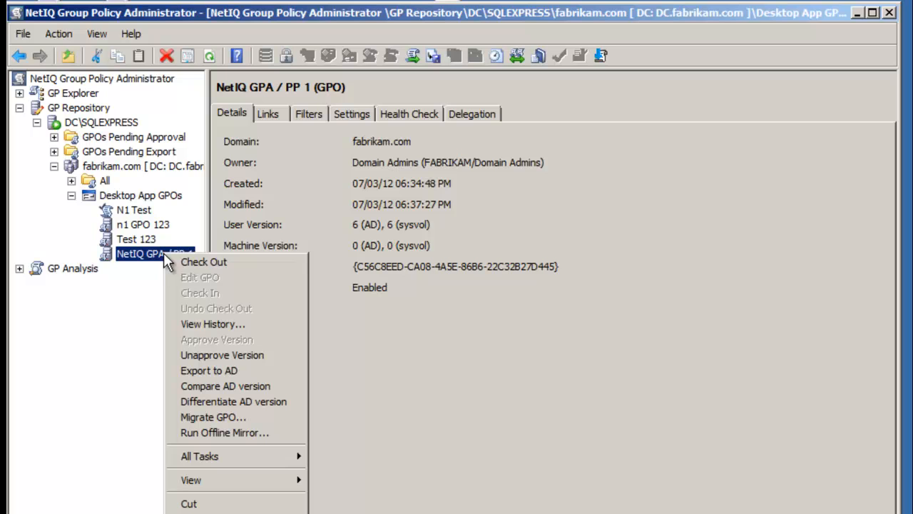
click(246, 371)
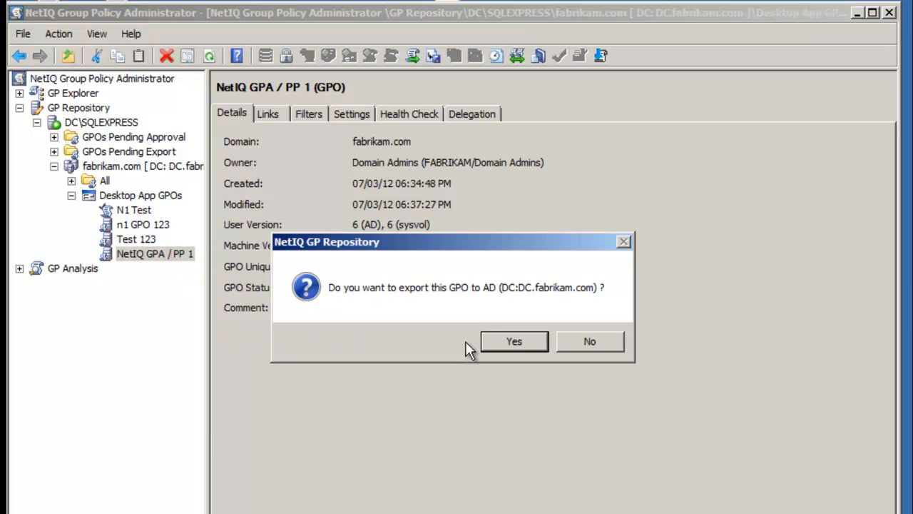
click(518, 341)
click(518, 342)
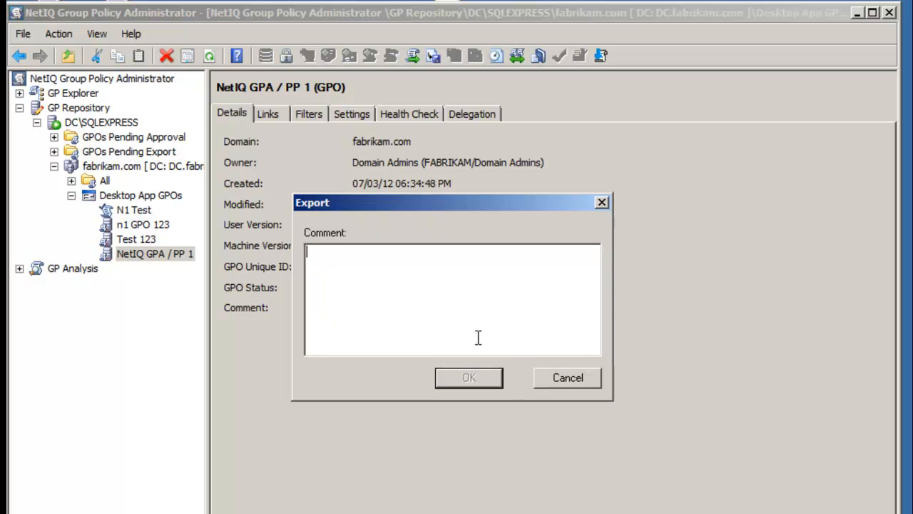
text(Updated )
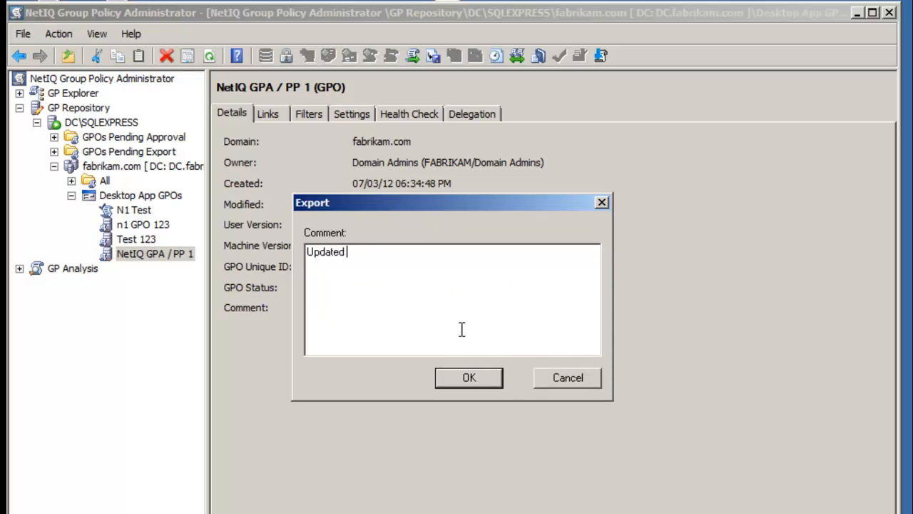
text(Web1 to Web2)
click(464, 378)
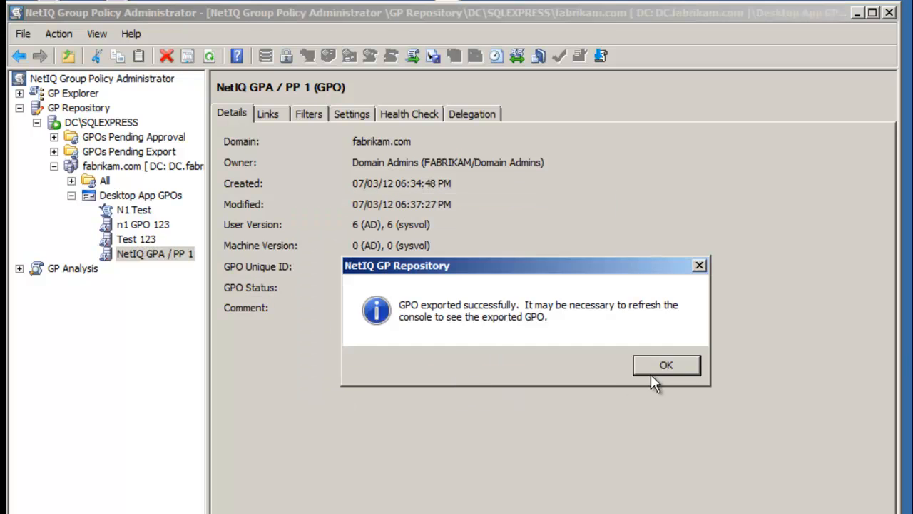
click(673, 366)
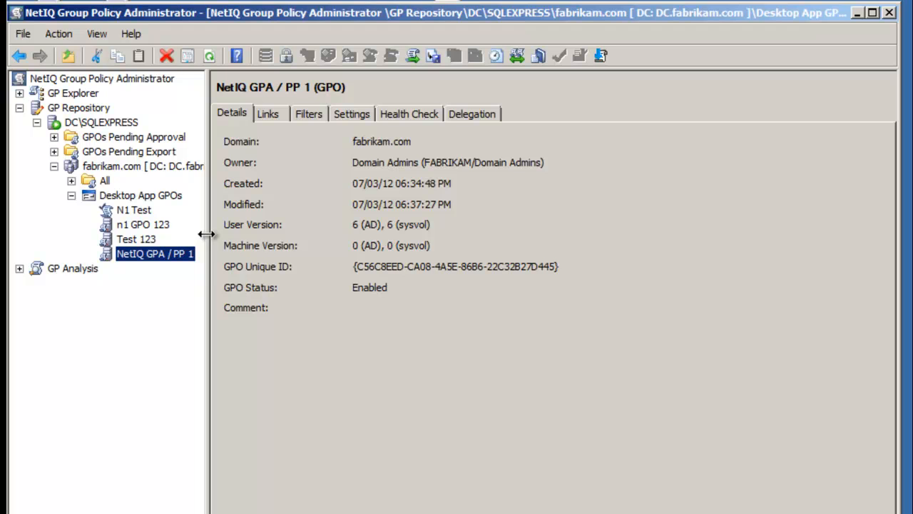
View the version history of NetIQ GPA / PP 1 and widen the User column to show full entries.
right_click(169, 254)
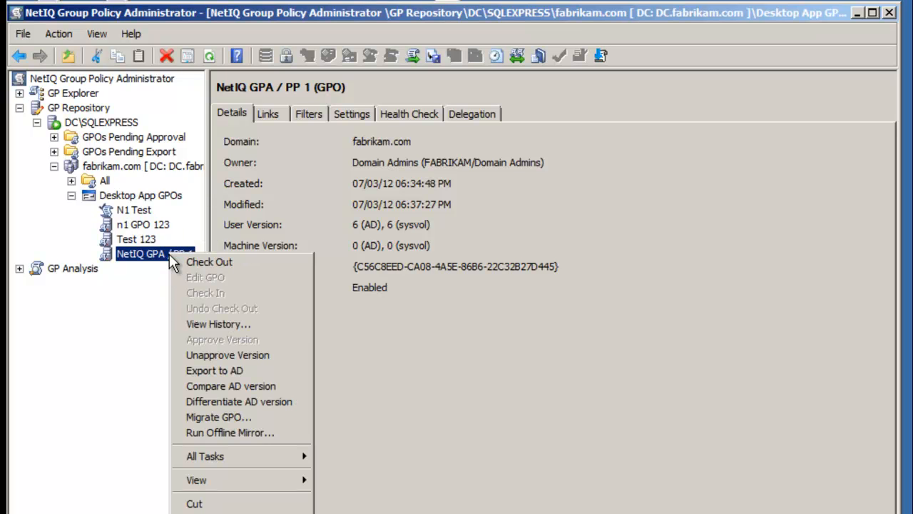
click(238, 326)
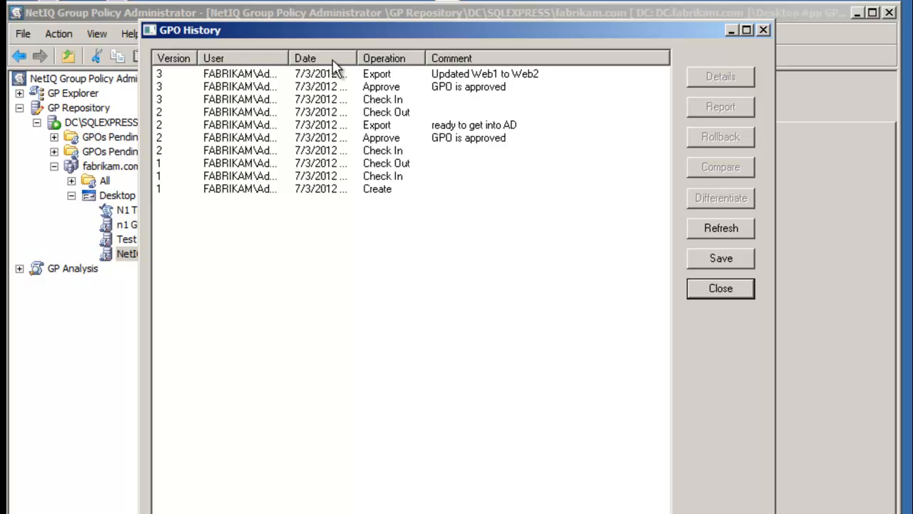
drag(290, 64, 320, 64)
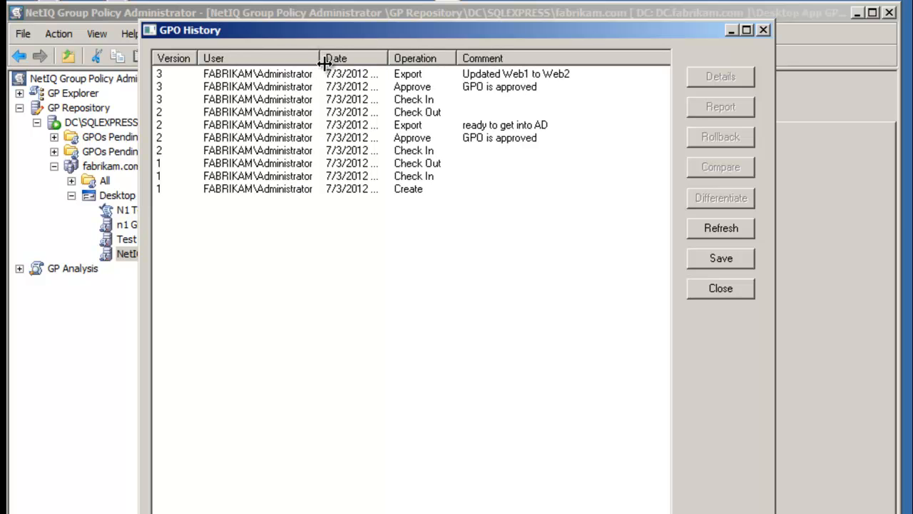
Generate a difference report between the version 3 and version 2 Export entries in the GPO history.
click(276, 74)
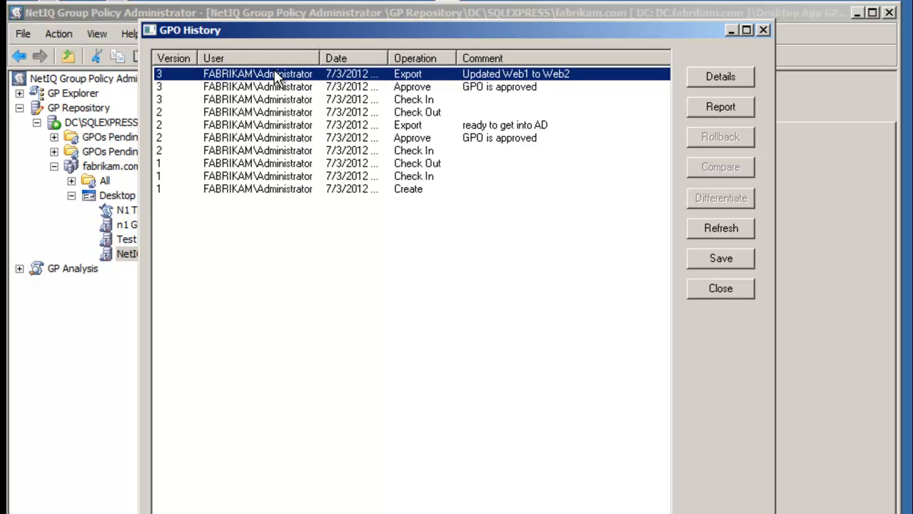
ctrl+click(279, 126)
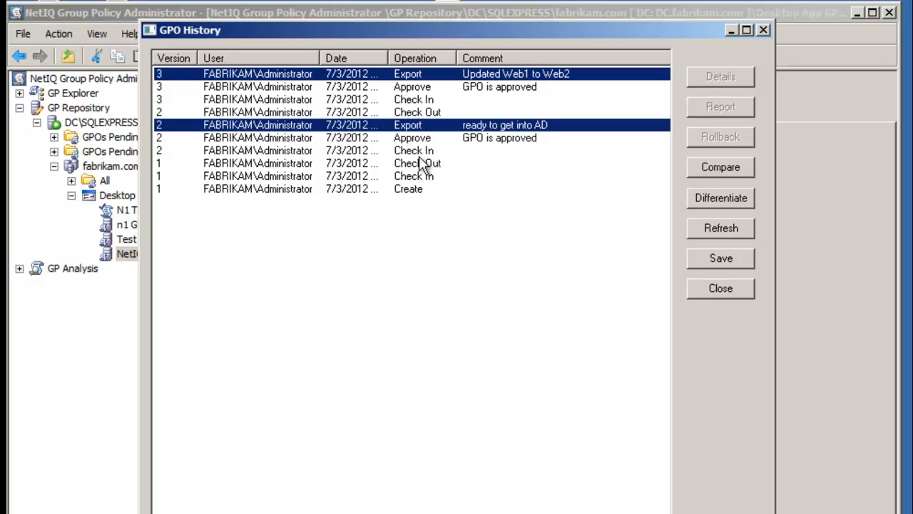
click(731, 203)
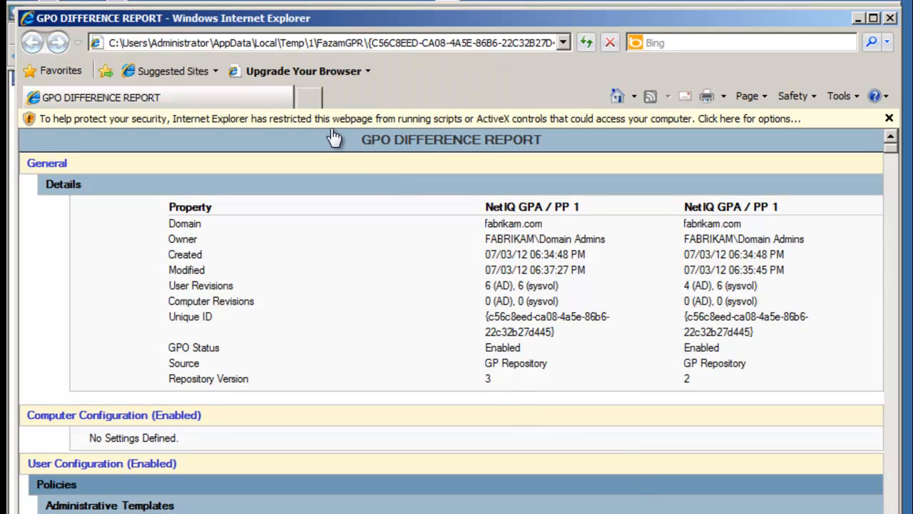
Allow the blocked scripts and ActiveX content to run in the GPO difference report.
click(527, 118)
click(535, 131)
click(603, 378)
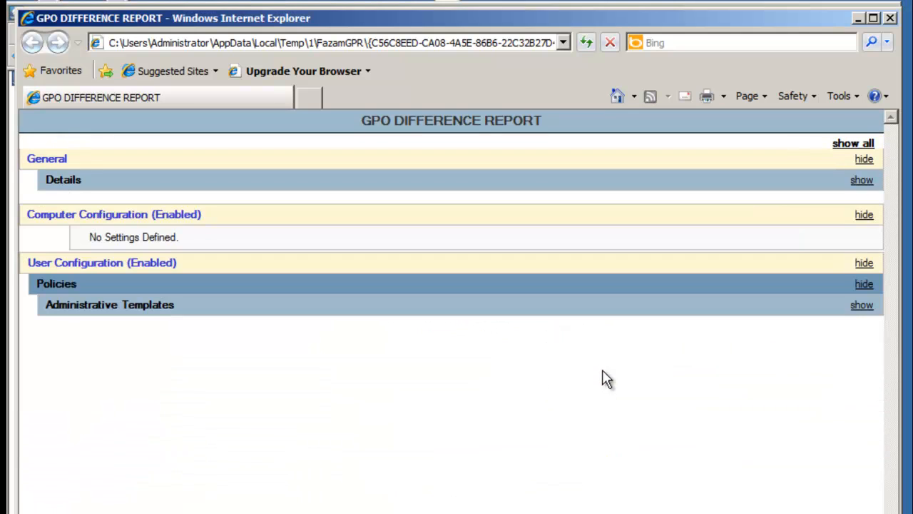
Expand Administrative Templates and its Mozilla Firefox/General Tab section to compare the settings, and move the report window to uncover the GPO History window.
click(133, 307)
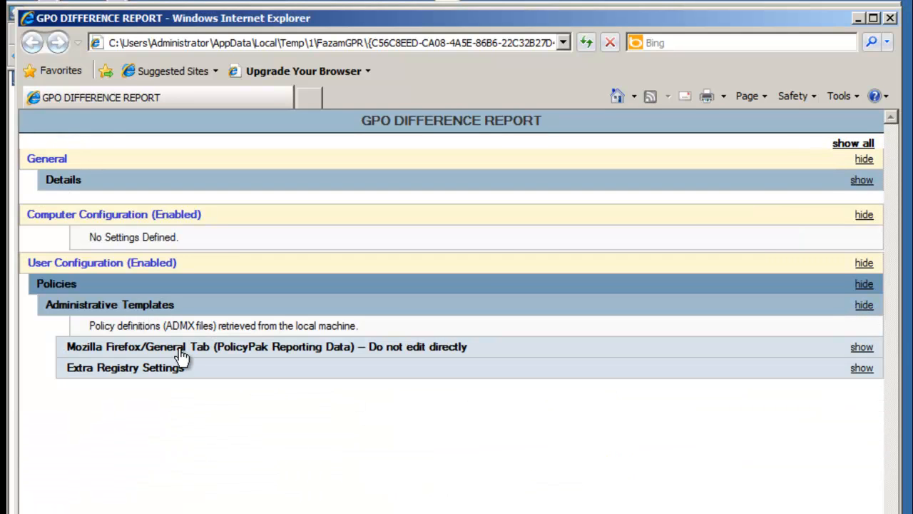
click(182, 355)
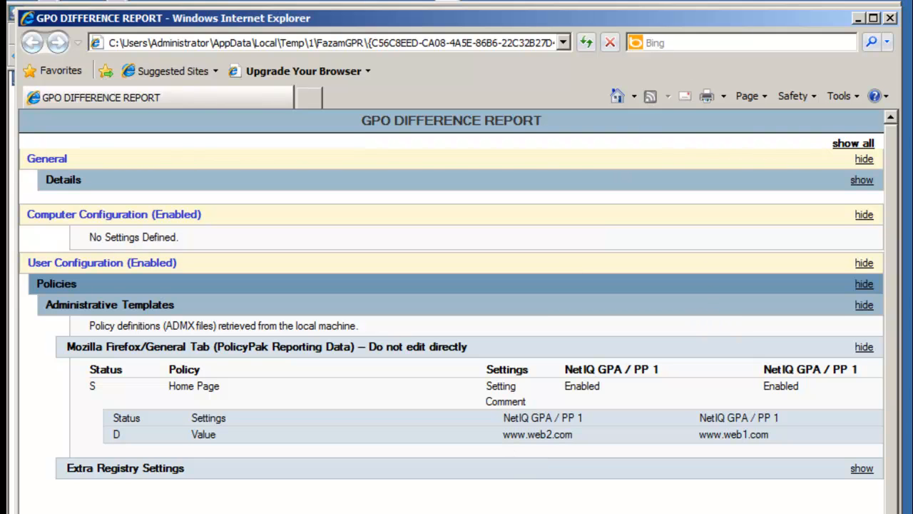
drag(588, 22, 621, 77)
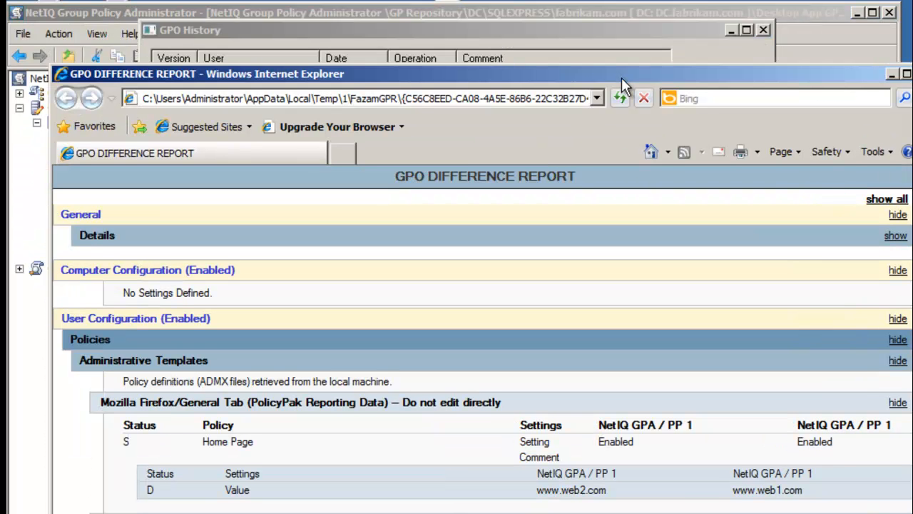